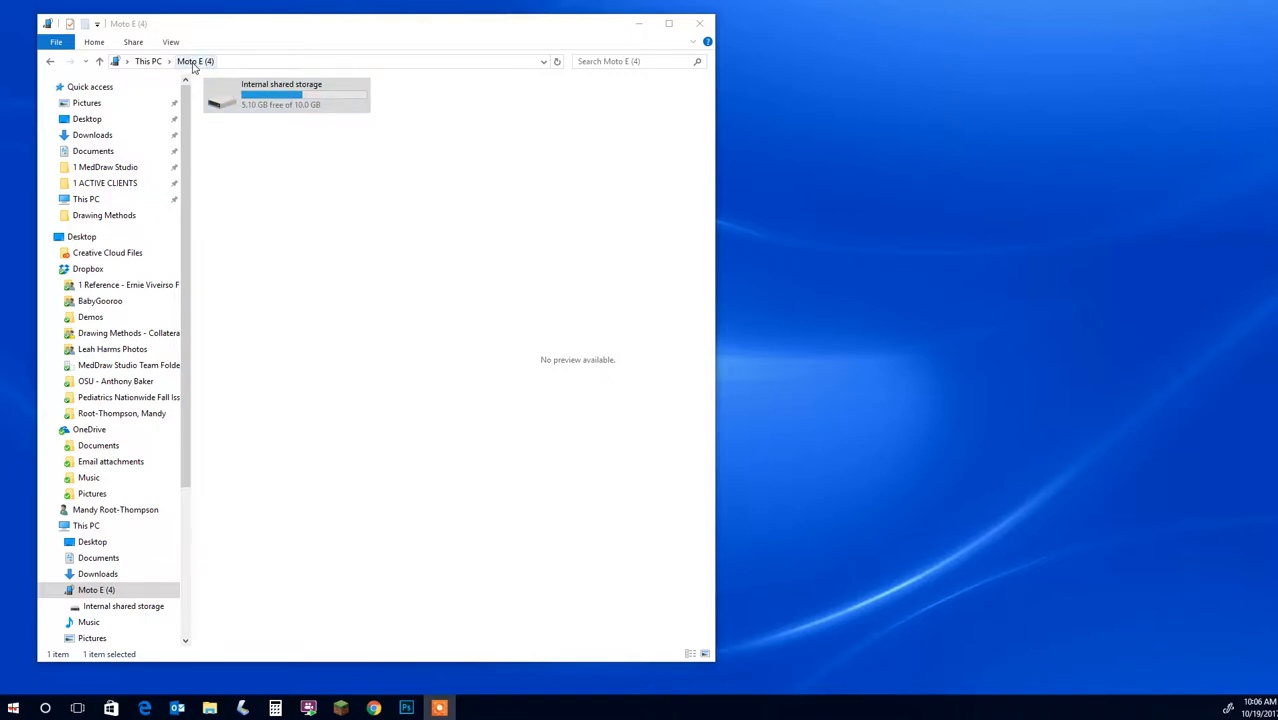
Step: Open the Camera folder inside DCIM on the Moto E (4) phone's internal shared storage
{"action": "double_click", "coordinate": [286, 106]}
{"action": "left_click", "coordinate": [258, 210]}
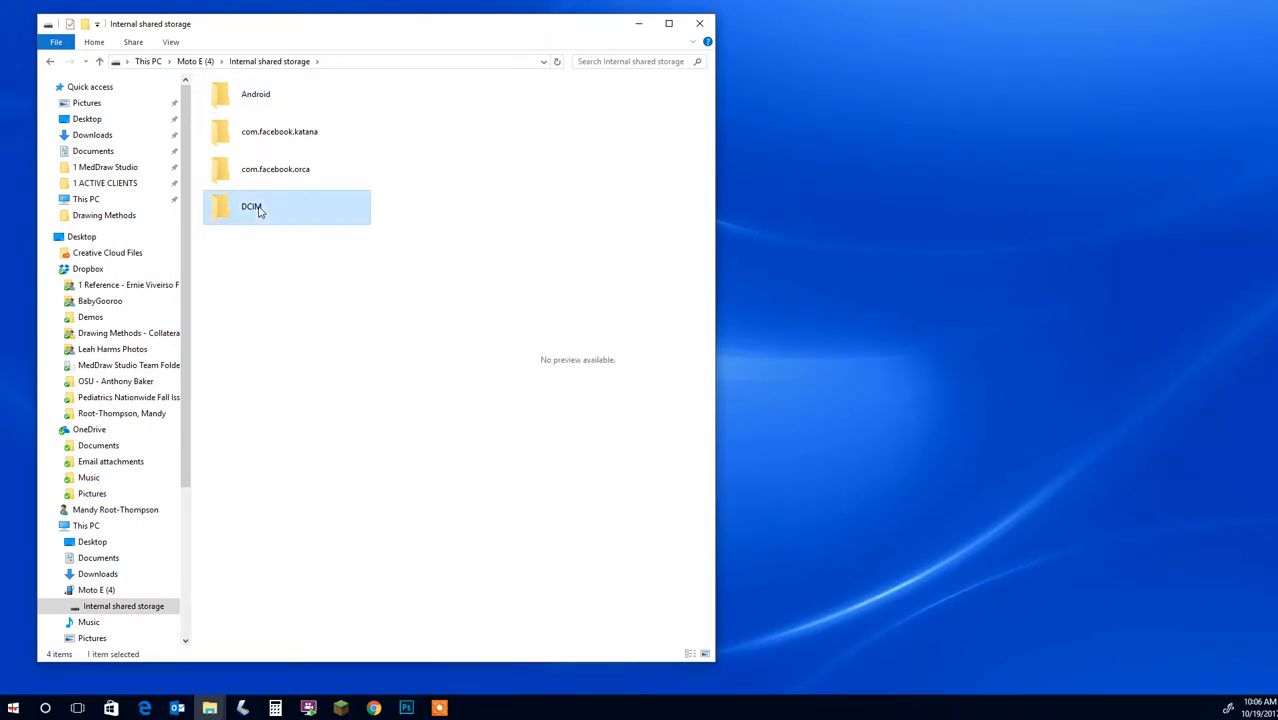
{"action": "double_click", "coordinate": [258, 210]}
{"action": "double_click", "coordinate": [258, 145]}
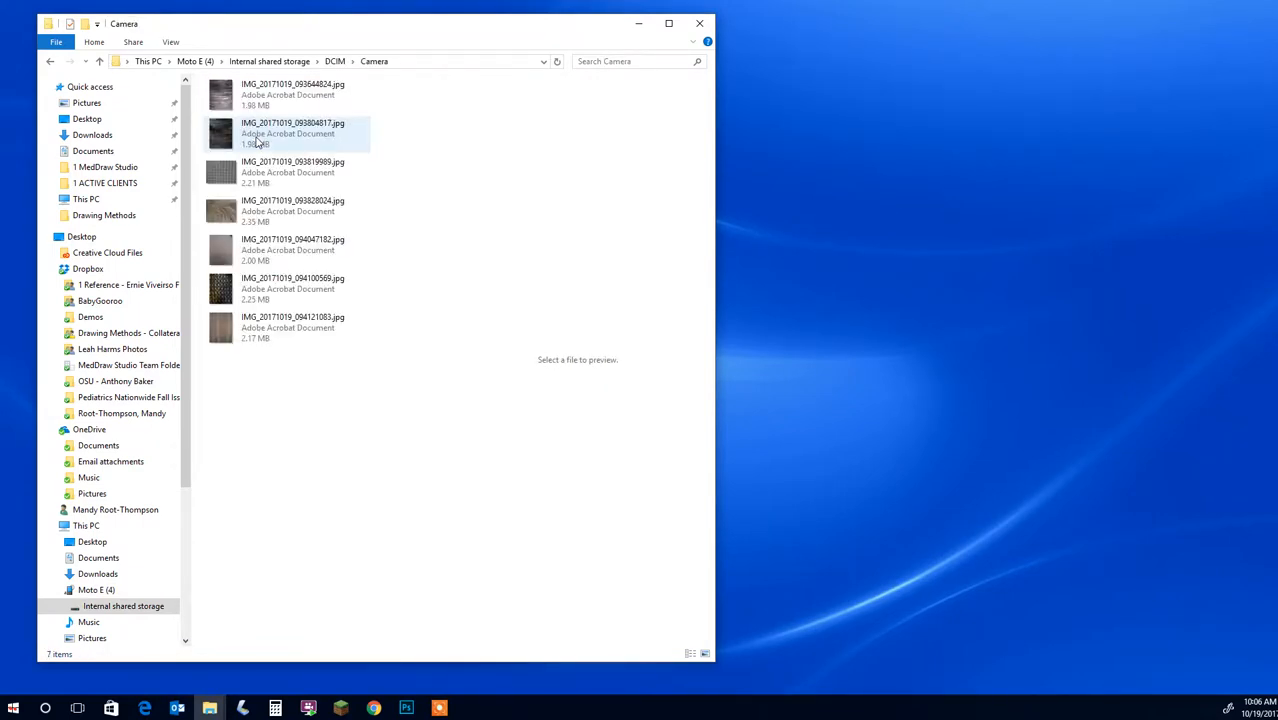
Step: Preview the texture photos in the Camera folder one by one, ending on the hair photo IMG_20171019_093828024.jpg
{"action": "left_click", "coordinate": [255, 97]}
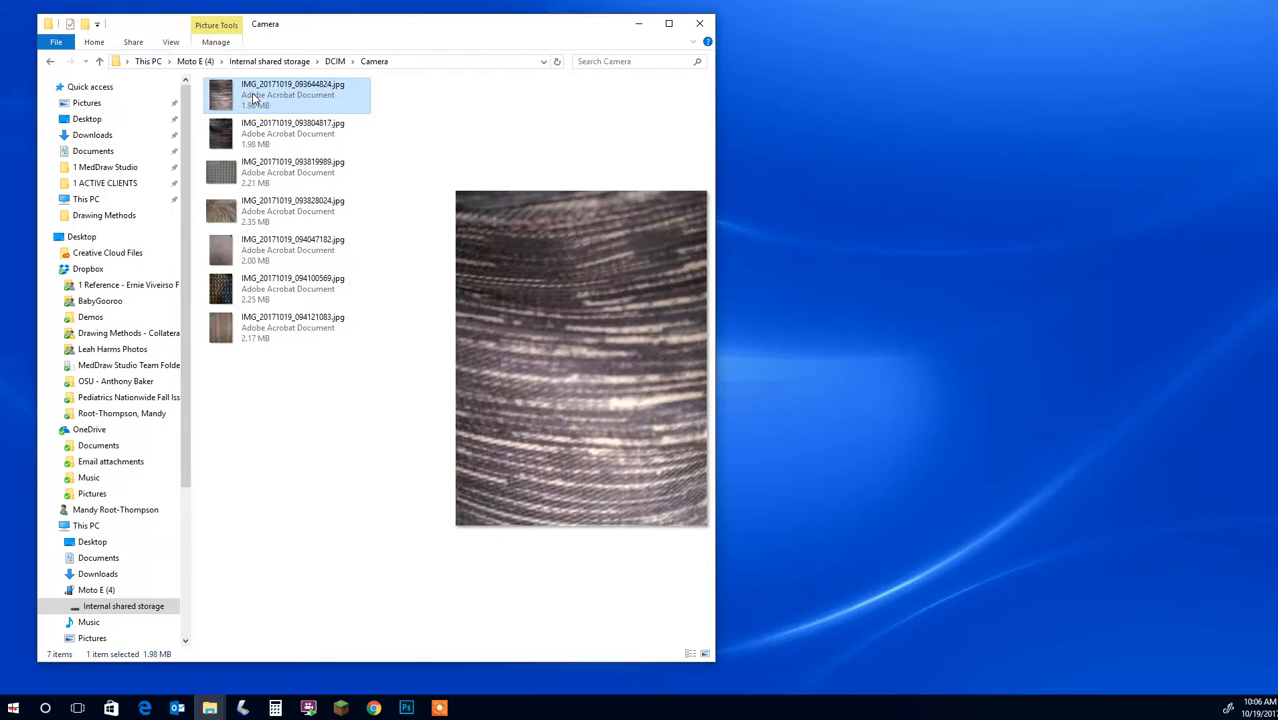
{"action": "left_click", "coordinate": [262, 134]}
{"action": "left_click", "coordinate": [272, 172]}
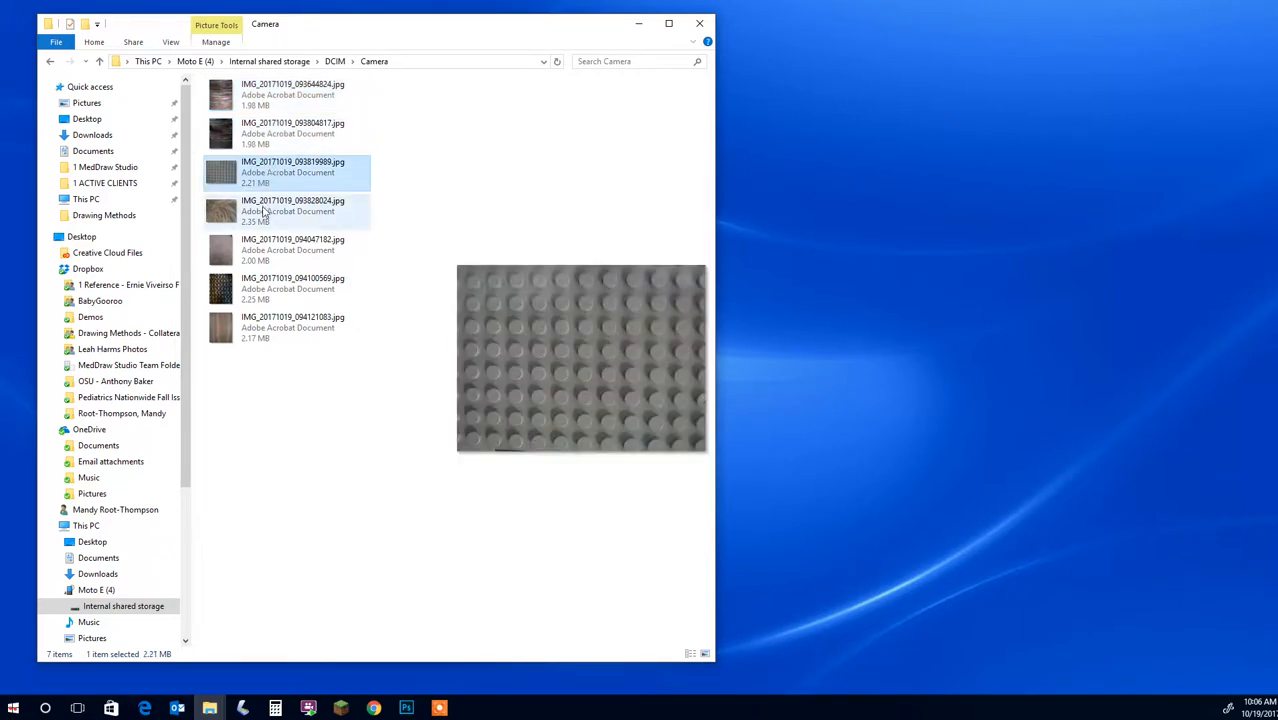
{"action": "left_click", "coordinate": [263, 211]}
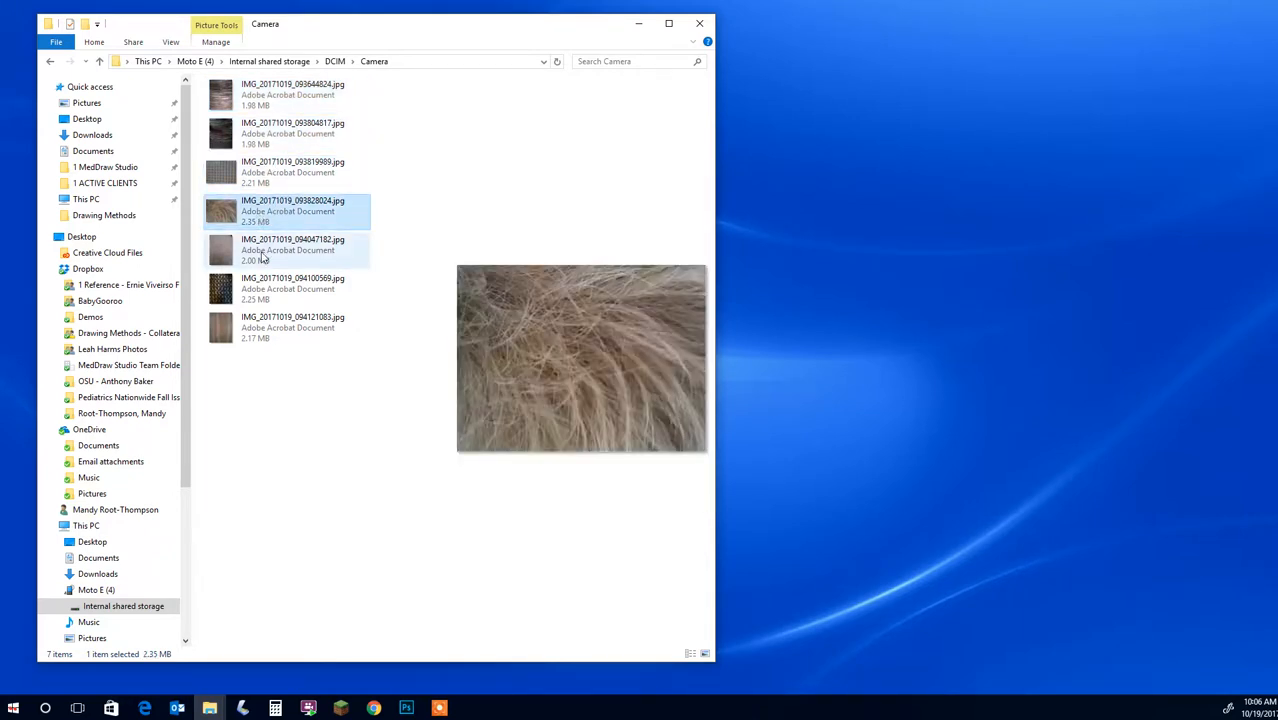
{"action": "left_click", "coordinate": [262, 258]}
{"action": "left_click", "coordinate": [268, 286]}
{"action": "left_click", "coordinate": [270, 340]}
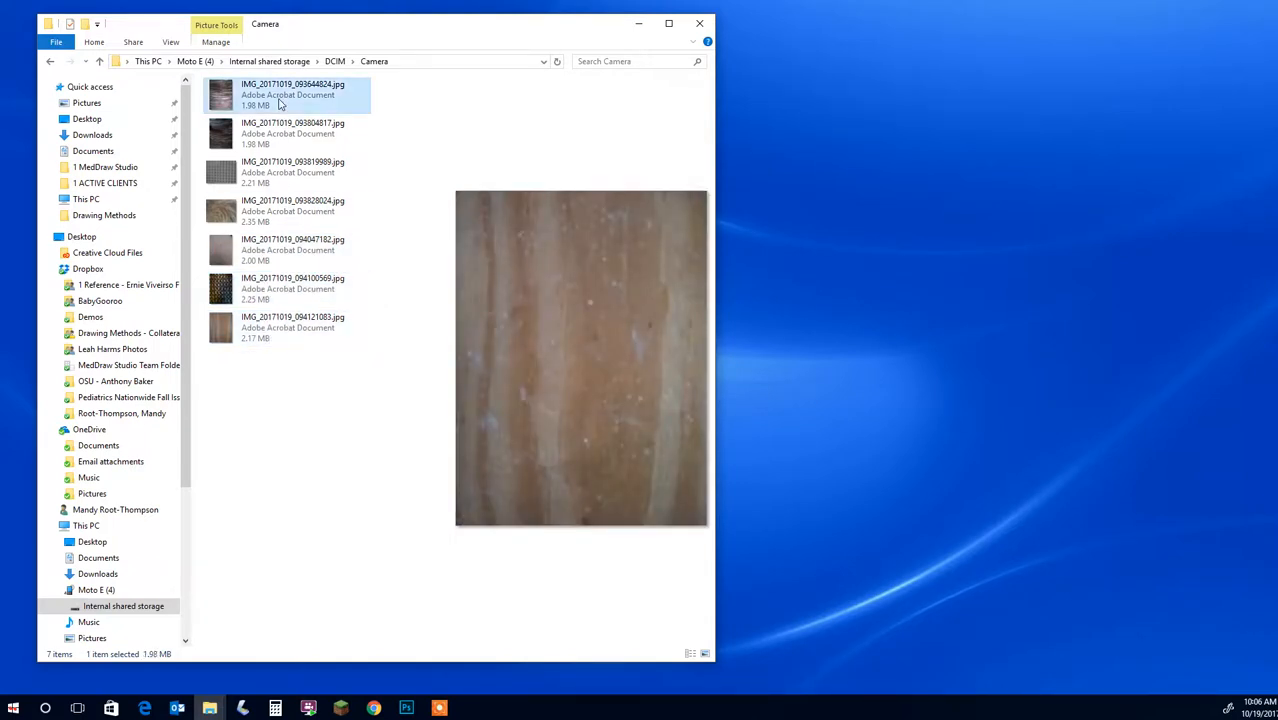
{"action": "left_click", "coordinate": [280, 103]}
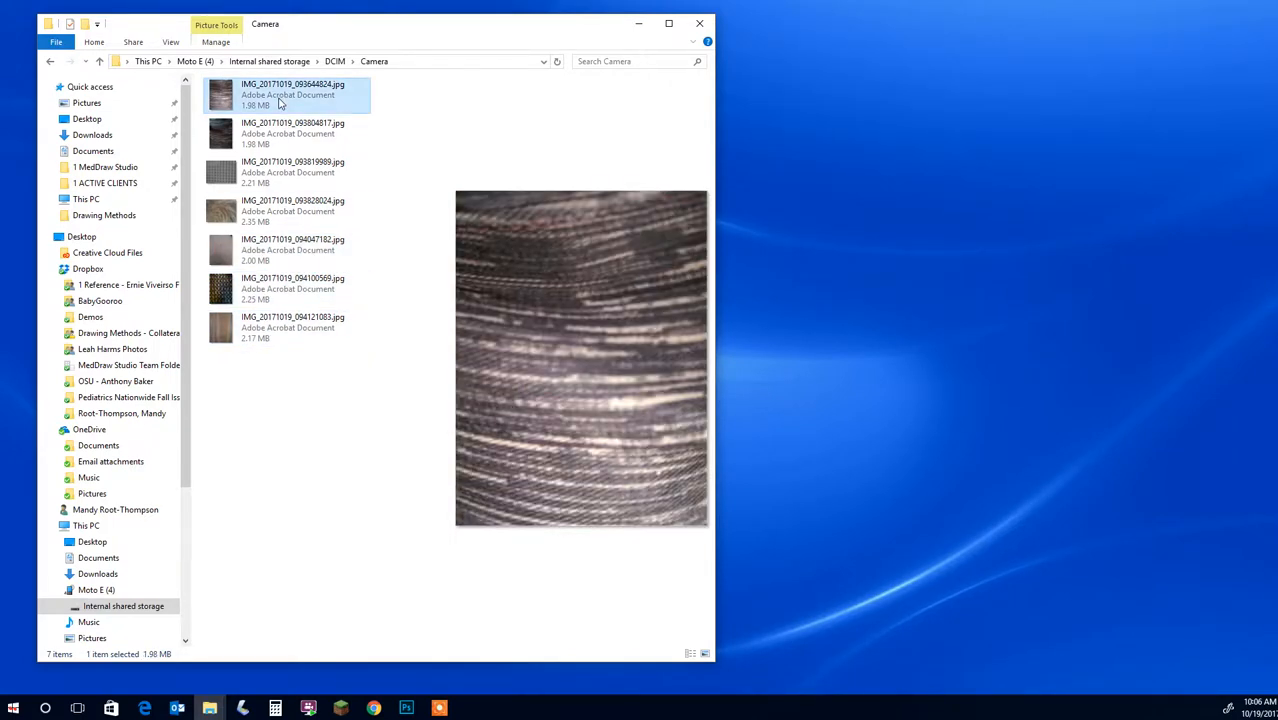
{"action": "left_click", "coordinate": [226, 226]}
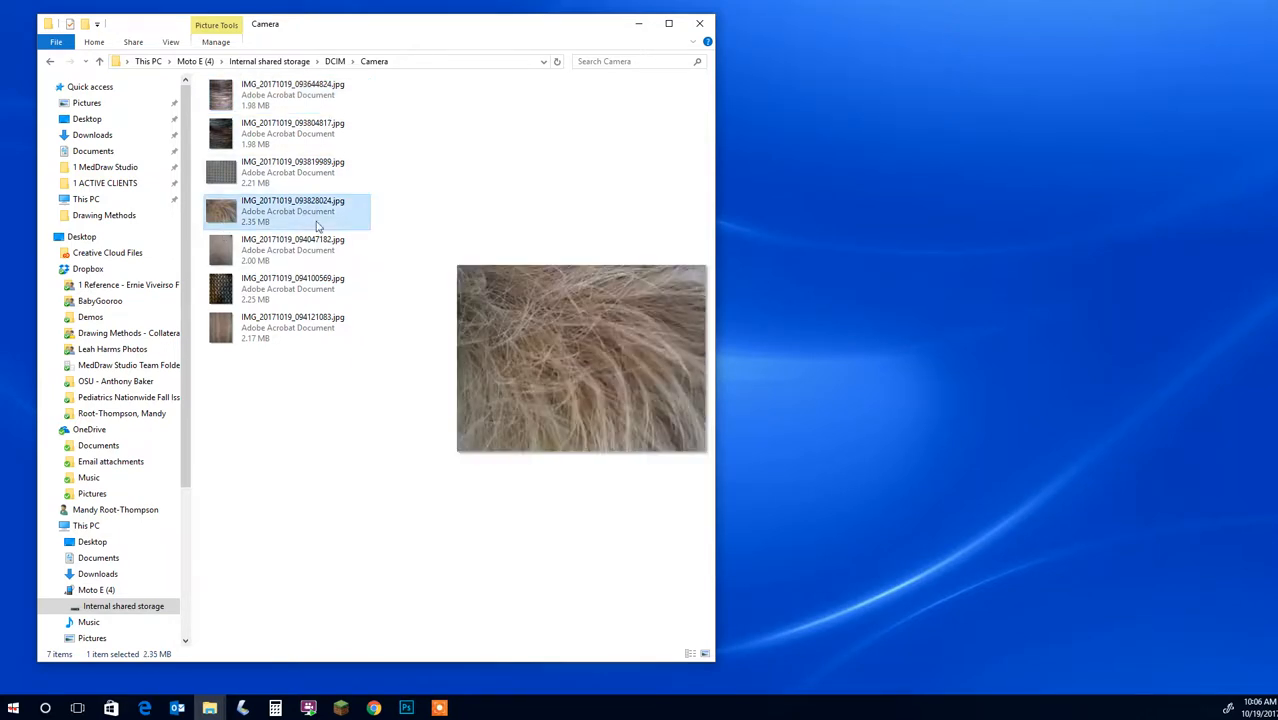
Step: Launch Adobe Photoshop CC 2017 and open IMG_20171019_093828024.jpg from the DCIM Camera folder on the Moto E (4)
{"action": "left_click", "coordinate": [12, 709]}
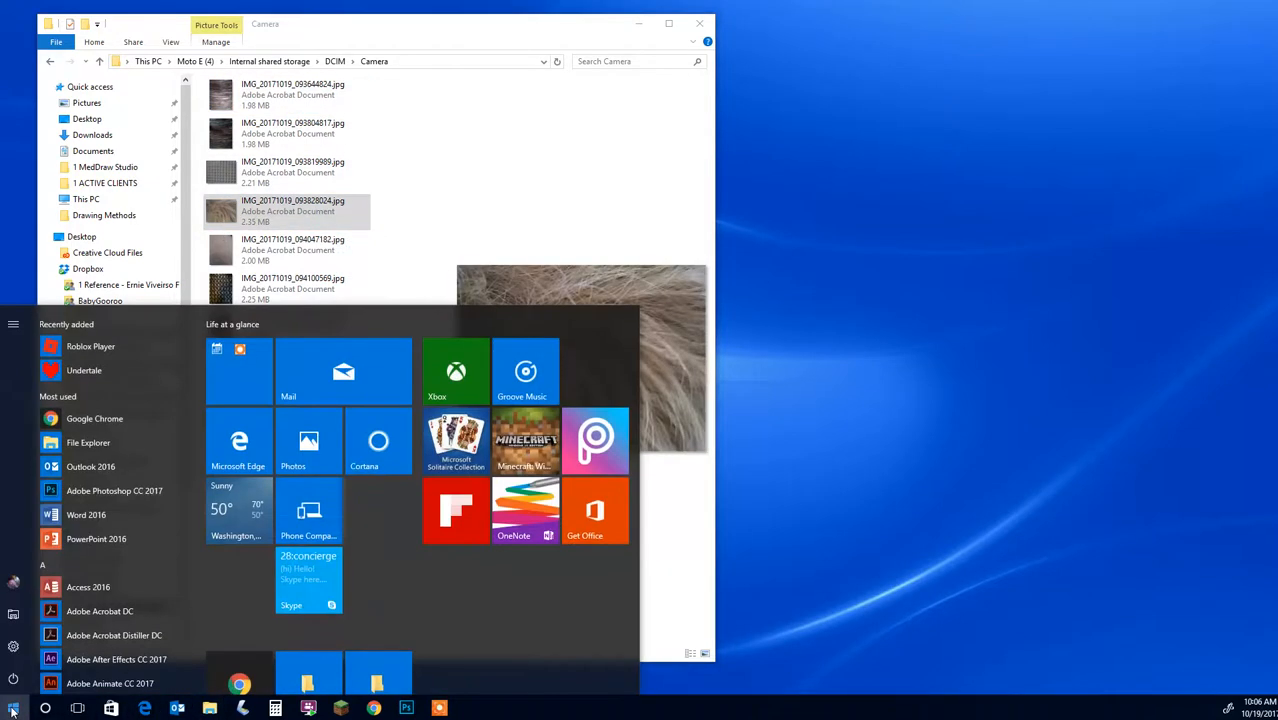
{"action": "left_click", "coordinate": [97, 491]}
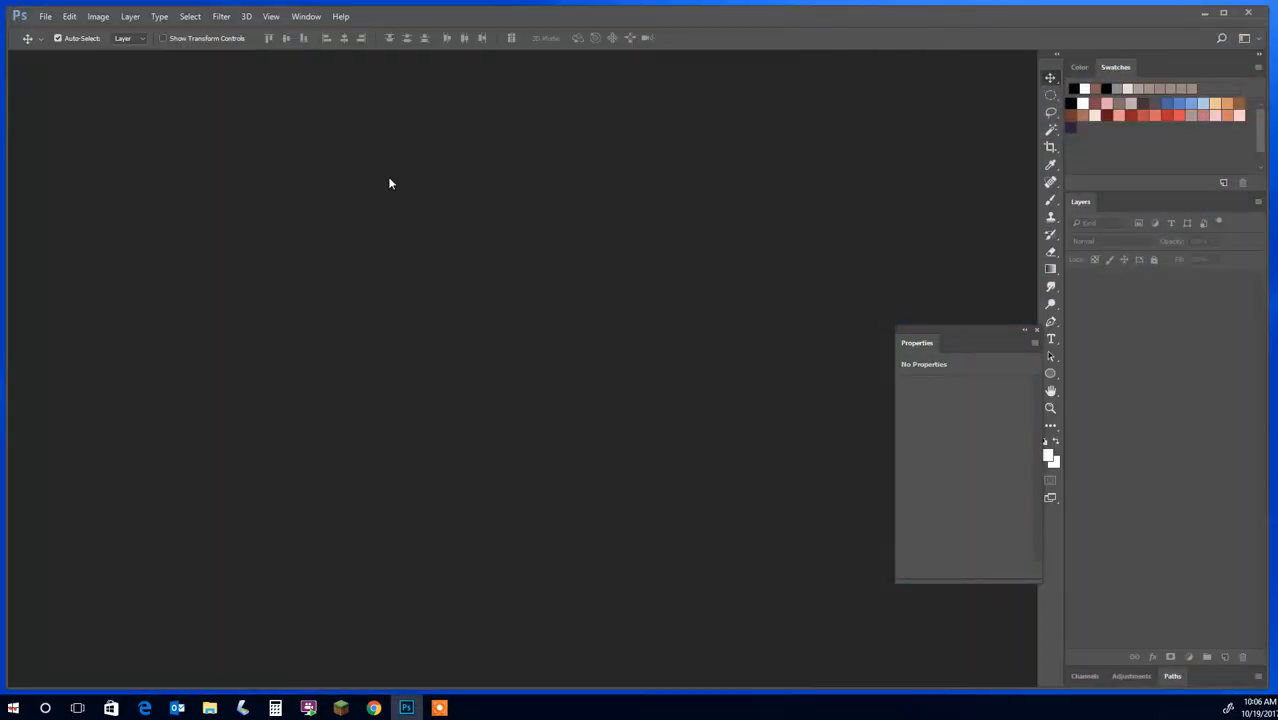
{"action": "left_click", "coordinate": [45, 16]}
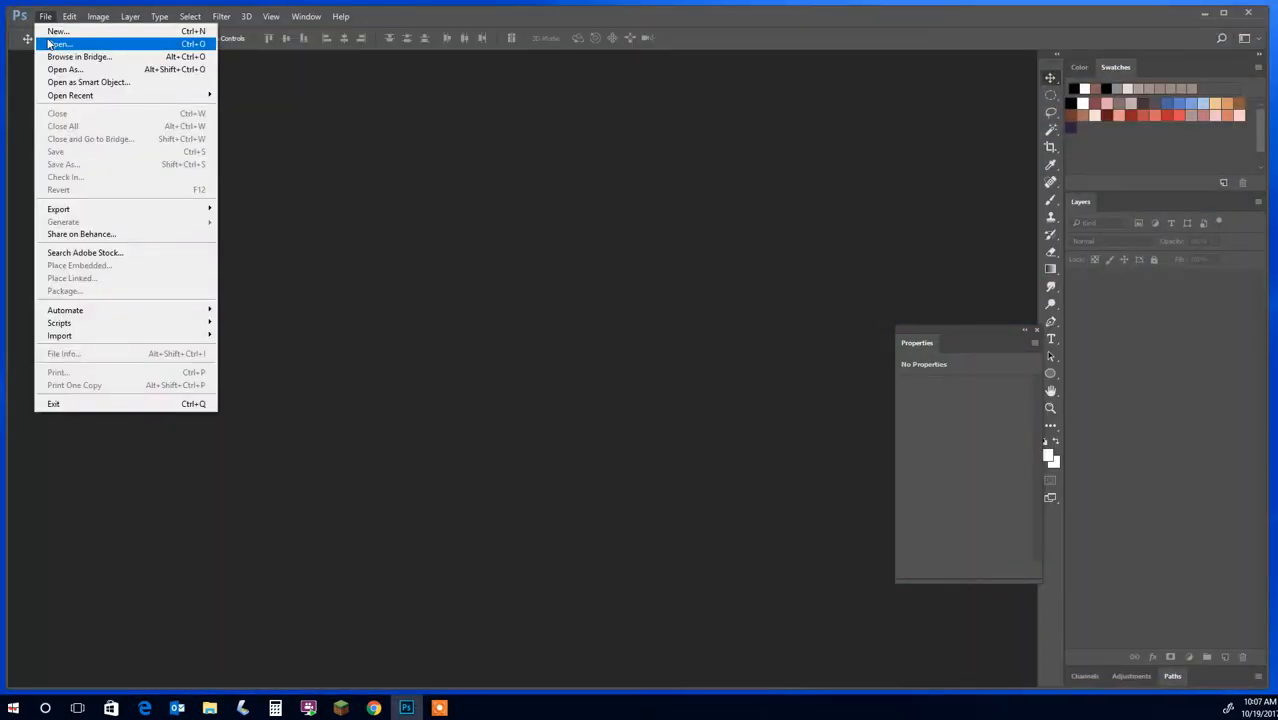
{"action": "left_click", "coordinate": [49, 44]}
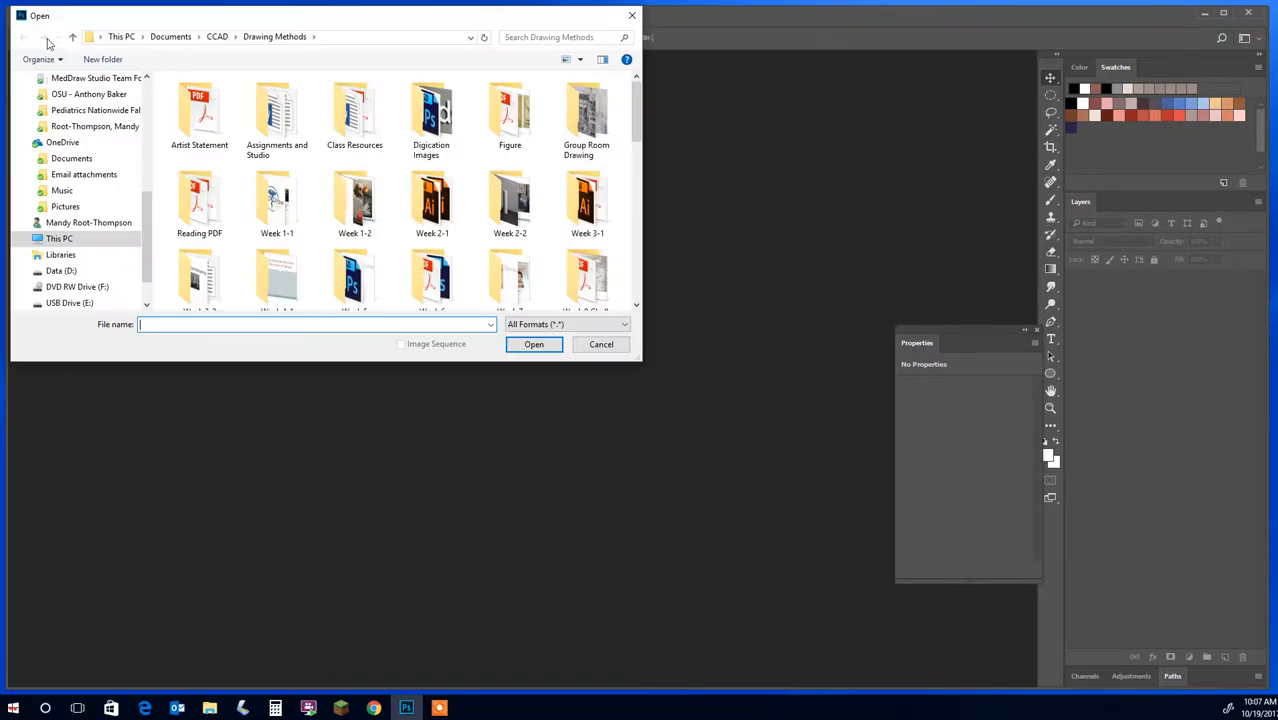
{"action": "left_click", "coordinate": [66, 240]}
{"action": "double_click", "coordinate": [212, 254]}
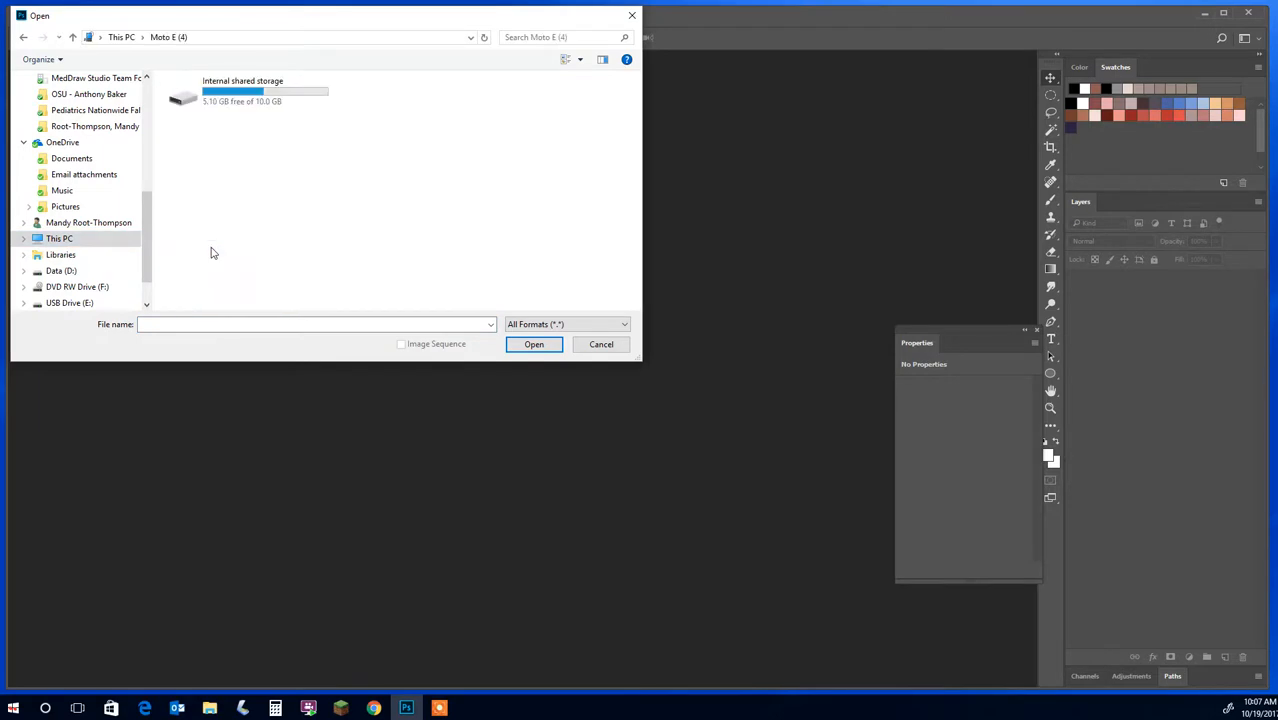
{"action": "double_click", "coordinate": [265, 100]}
{"action": "double_click", "coordinate": [357, 123]}
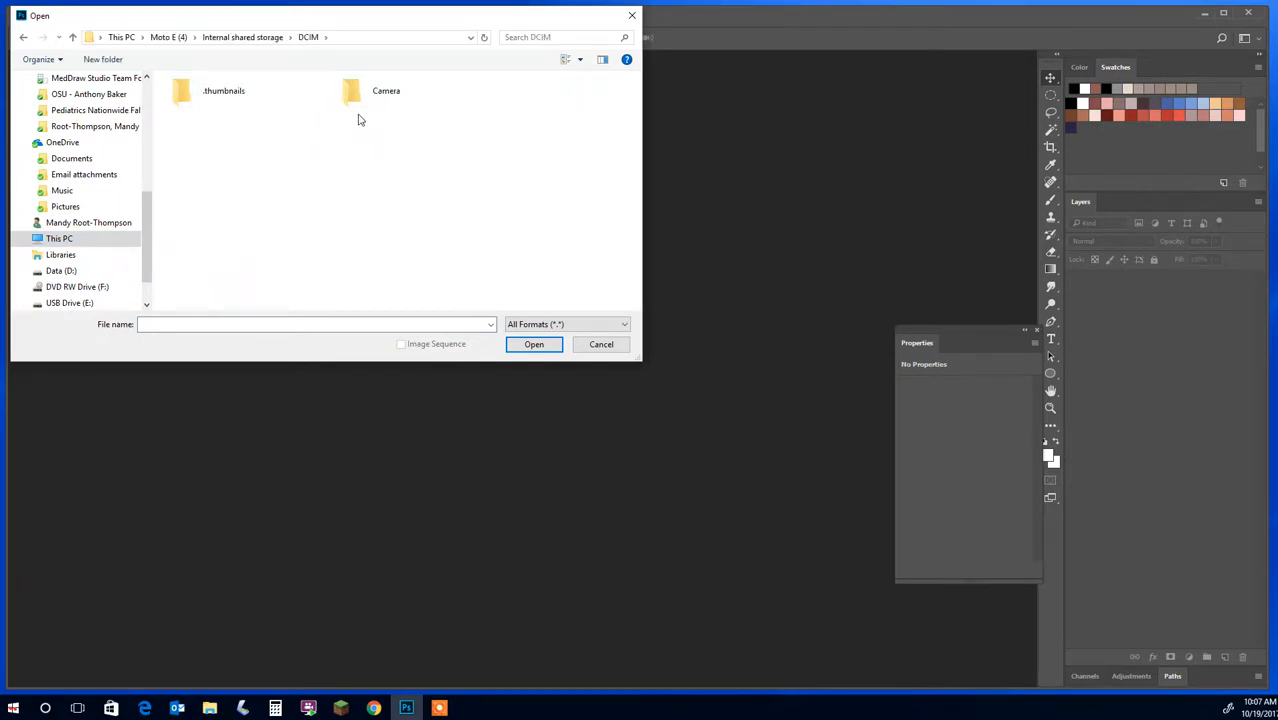
{"action": "double_click", "coordinate": [380, 92]}
{"action": "left_click", "coordinate": [356, 137]}
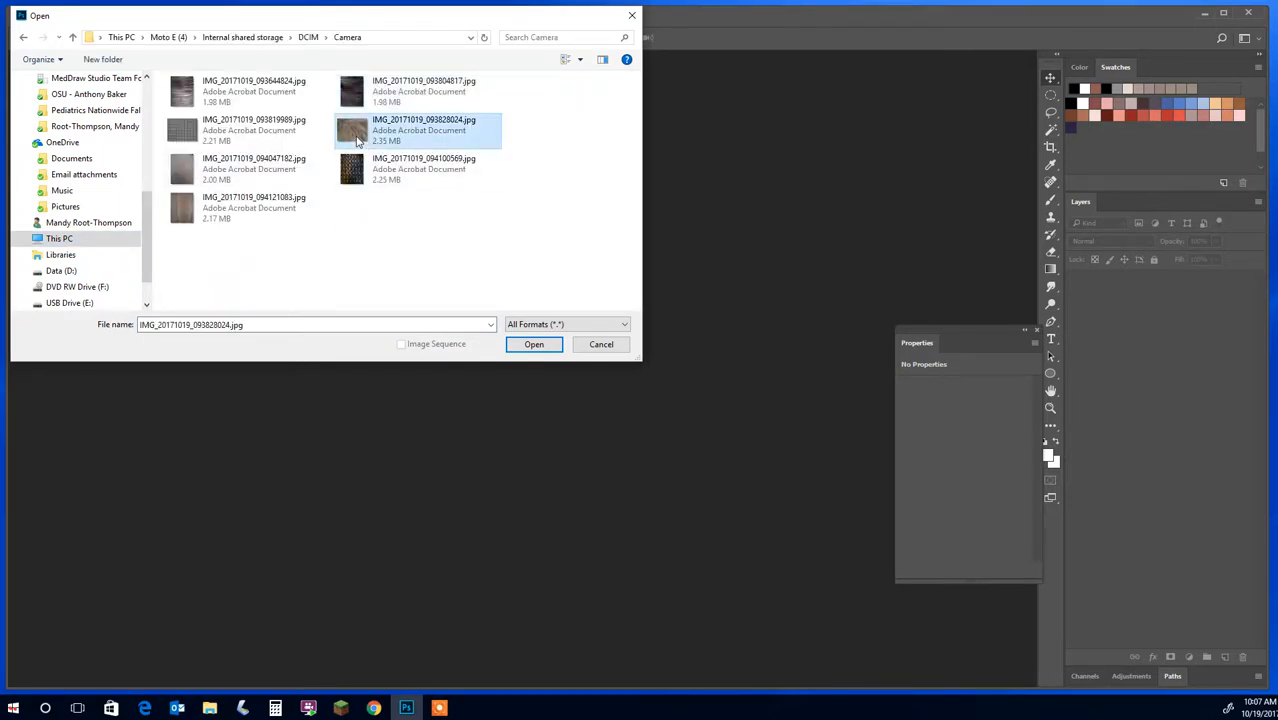
{"action": "left_click", "coordinate": [534, 344]}
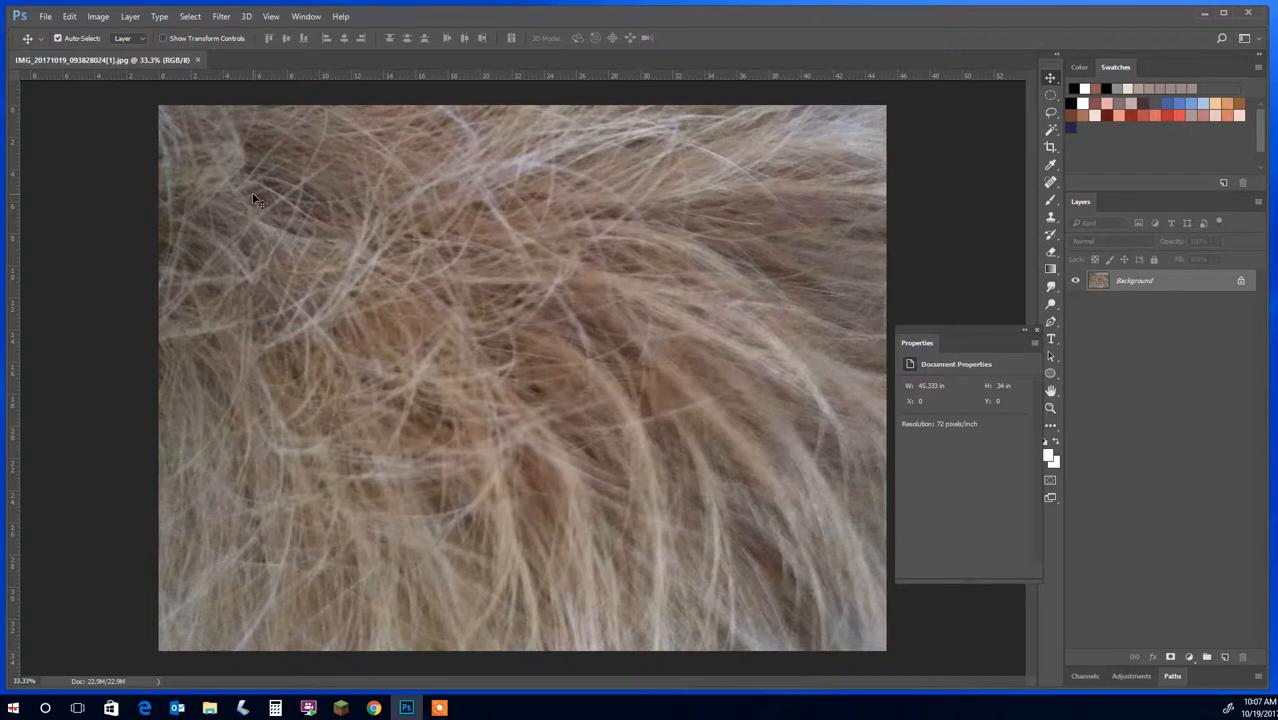
Step: Set the image resolution to 300 pixels/inch with resampling turned off
{"action": "left_click", "coordinate": [98, 16]}
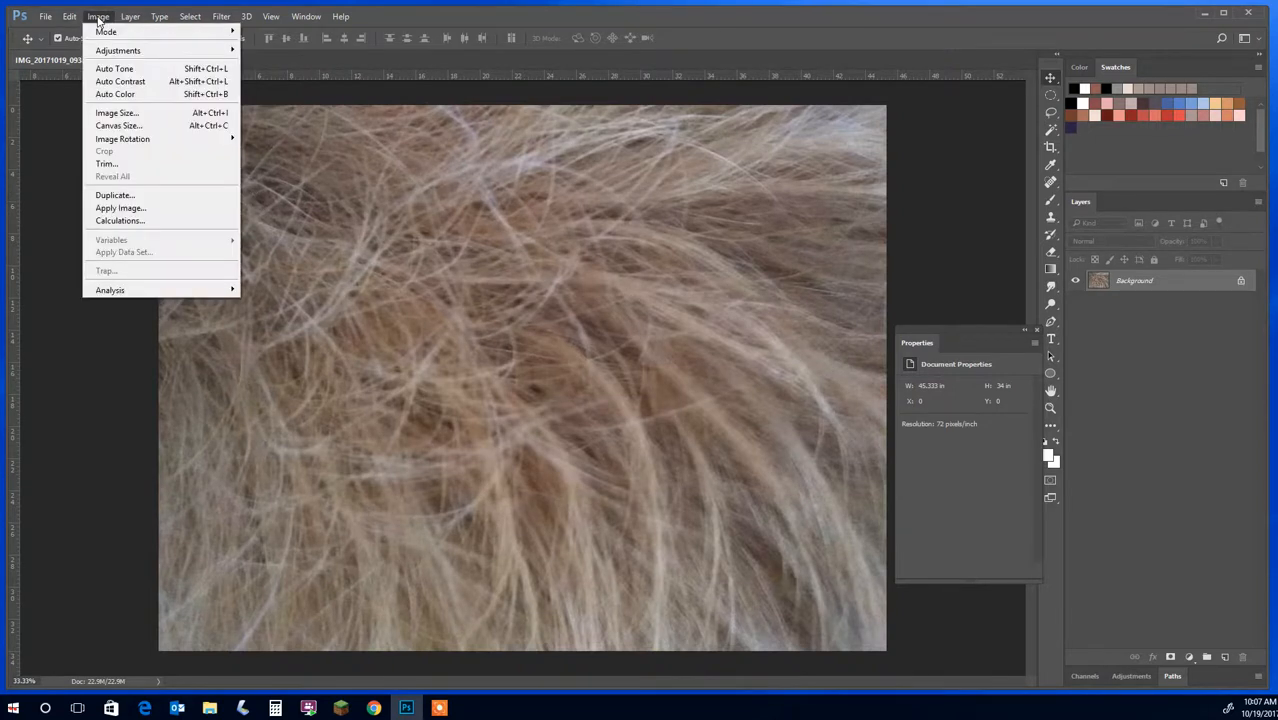
{"action": "left_click", "coordinate": [120, 117]}
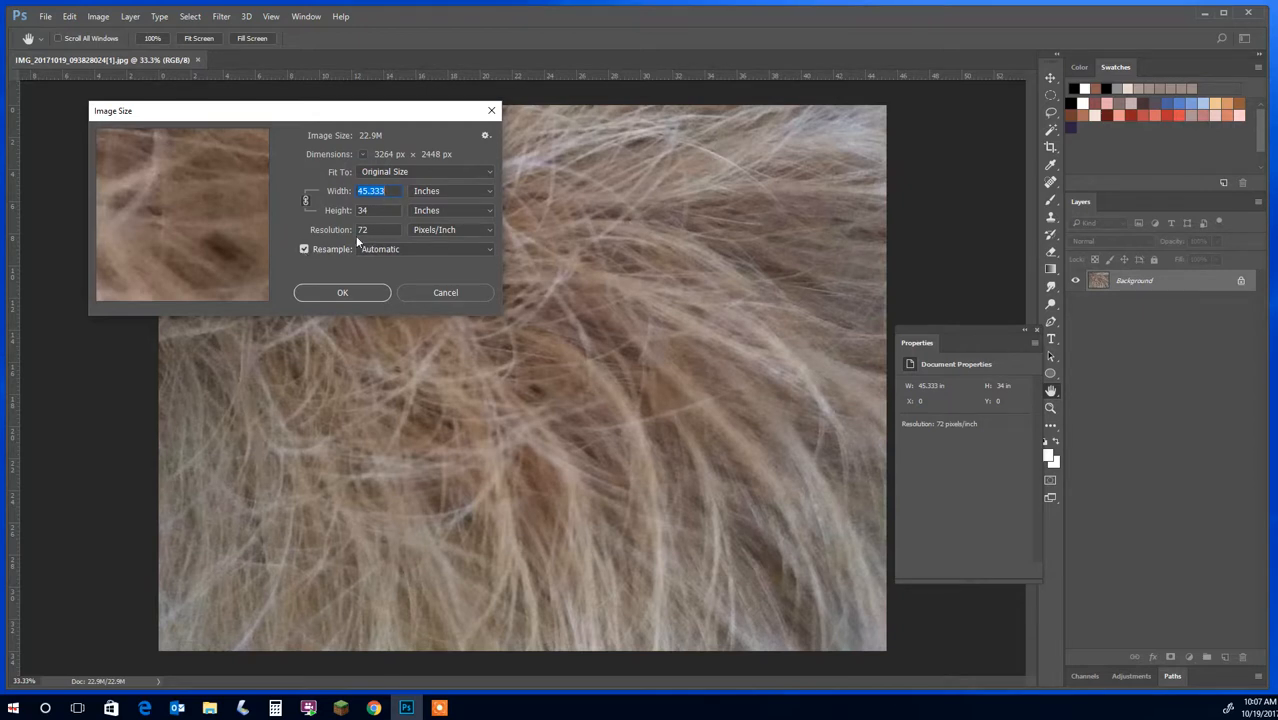
{"action": "left_click", "coordinate": [304, 250]}
{"action": "type", "text": "300"}
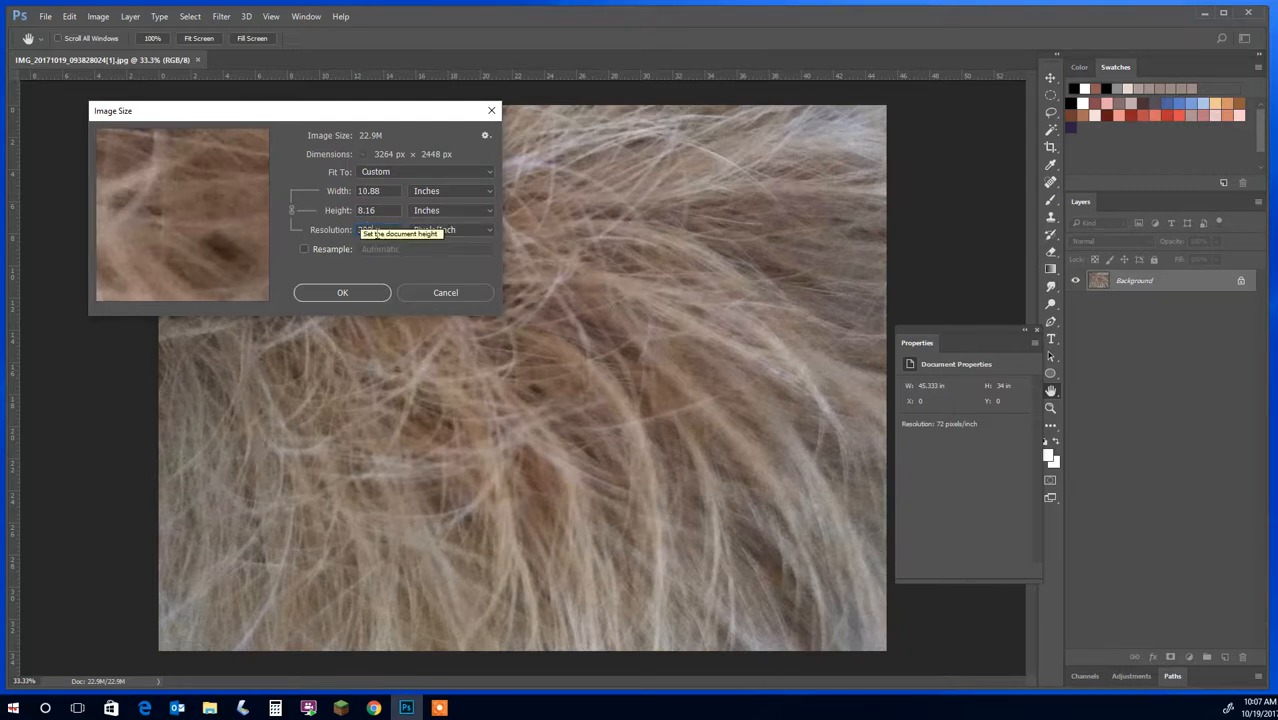
{"action": "left_click", "coordinate": [366, 295]}
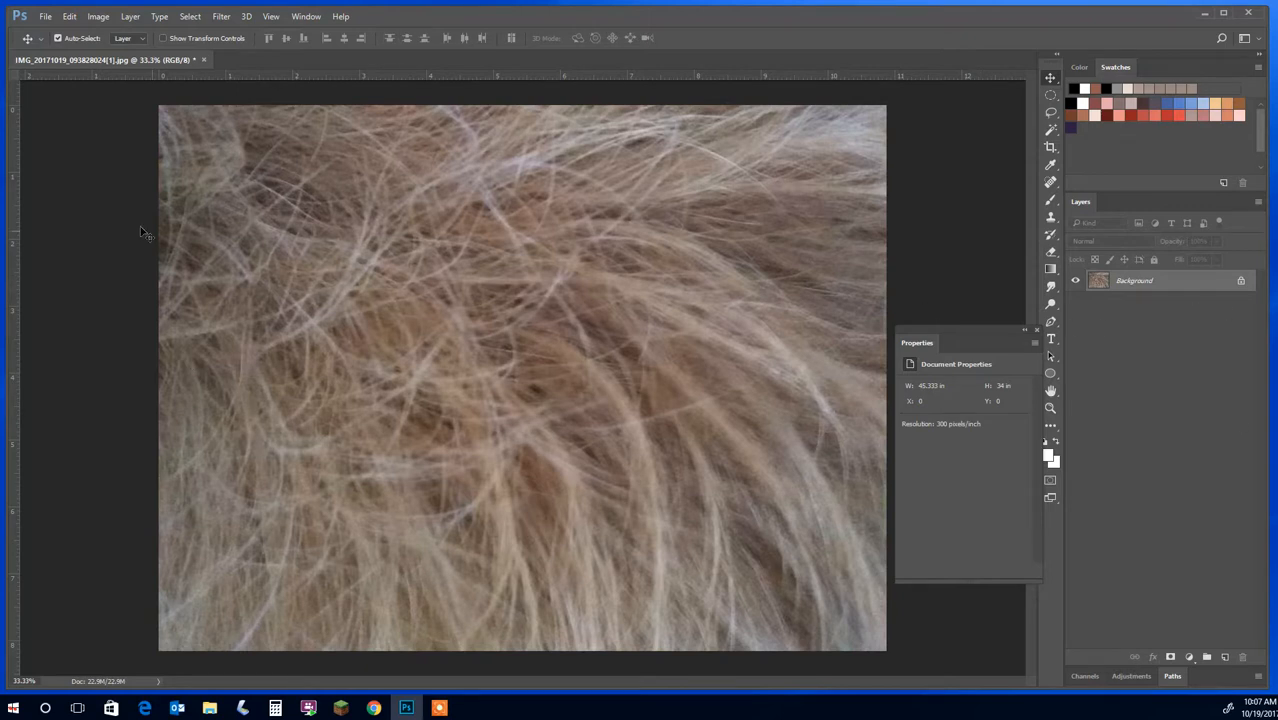
Step: Try converting the image to Grayscale mode and undo the conversion
{"action": "left_click", "coordinate": [94, 17]}
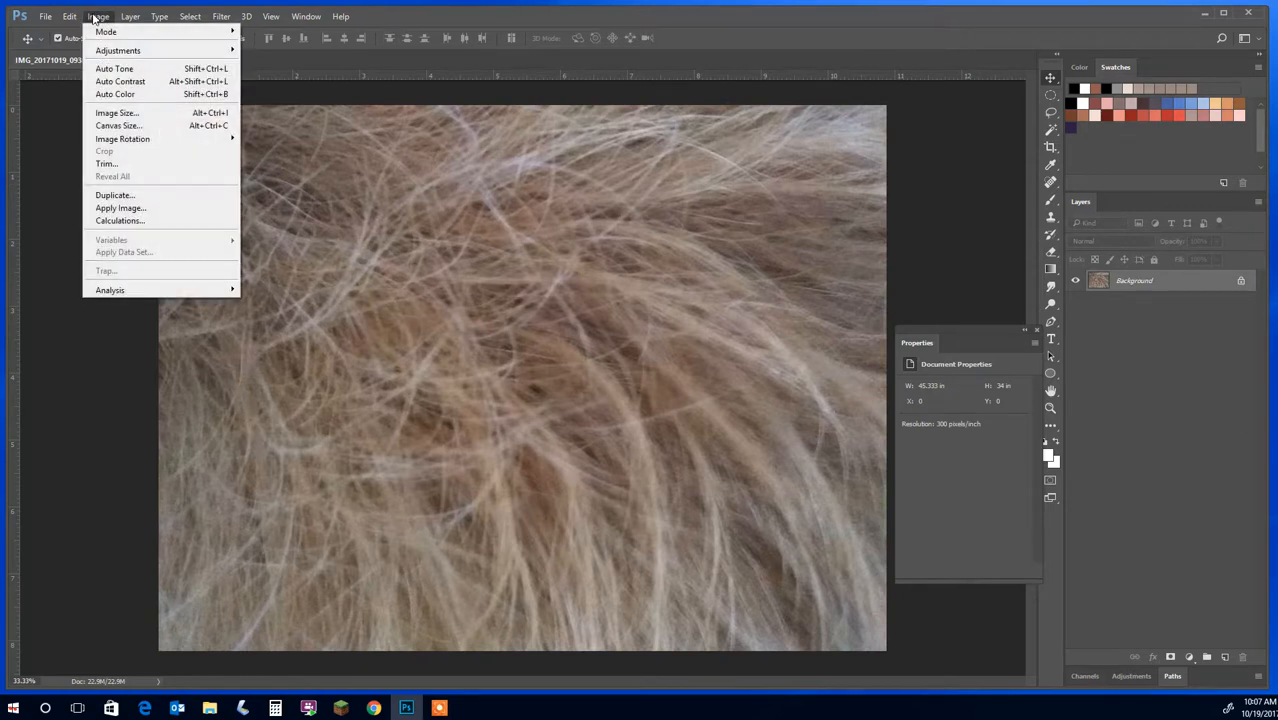
{"action": "mouse_move", "coordinate": [106, 34]}
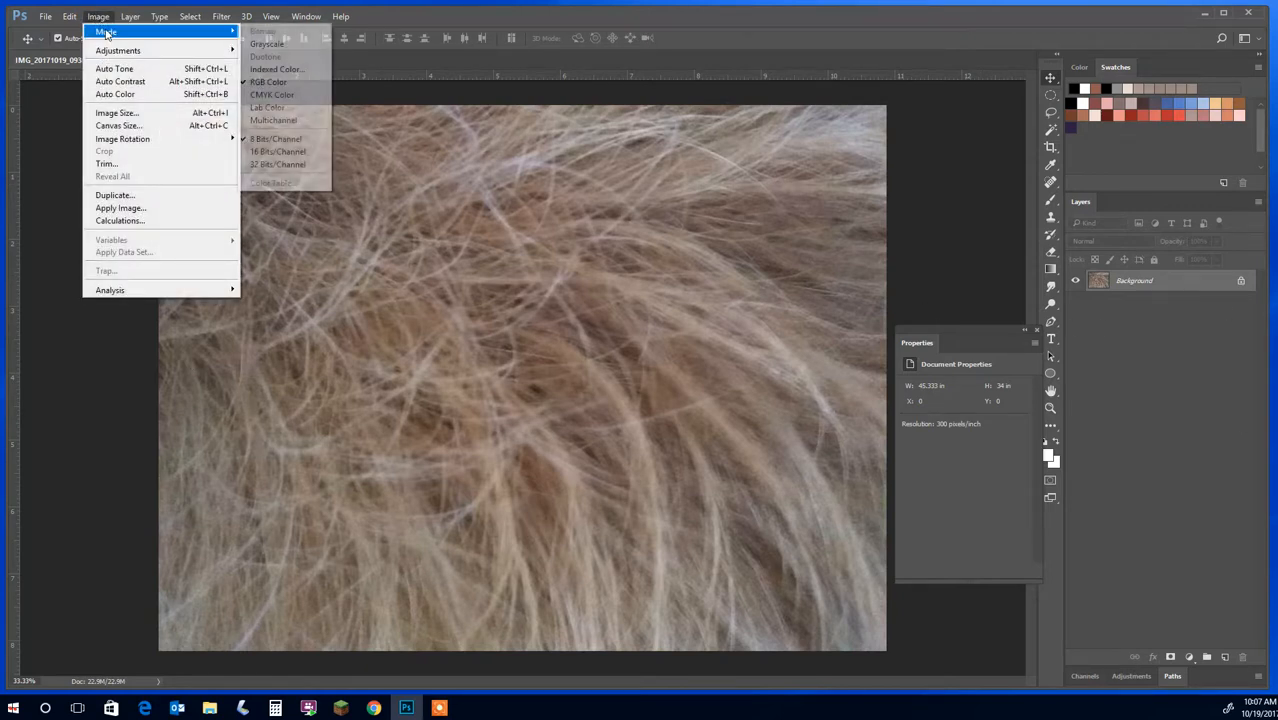
{"action": "left_click", "coordinate": [267, 44]}
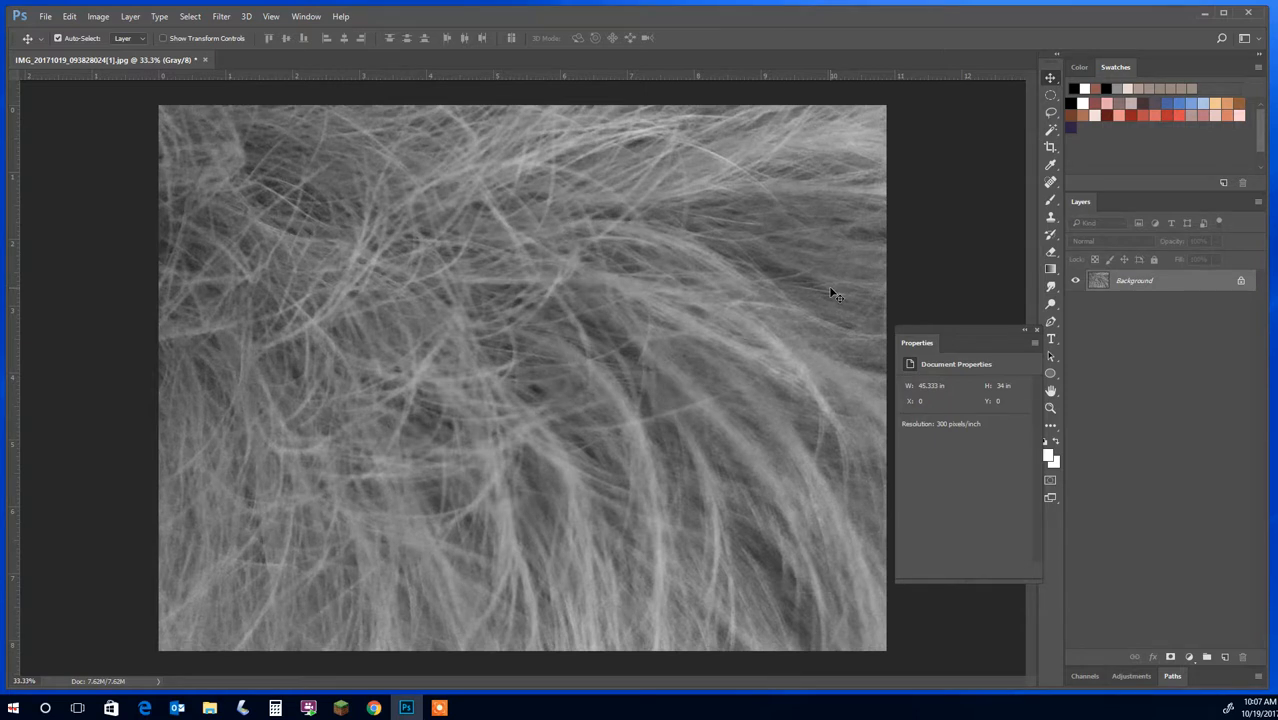
{"action": "key", "text": "ctrl+z"}
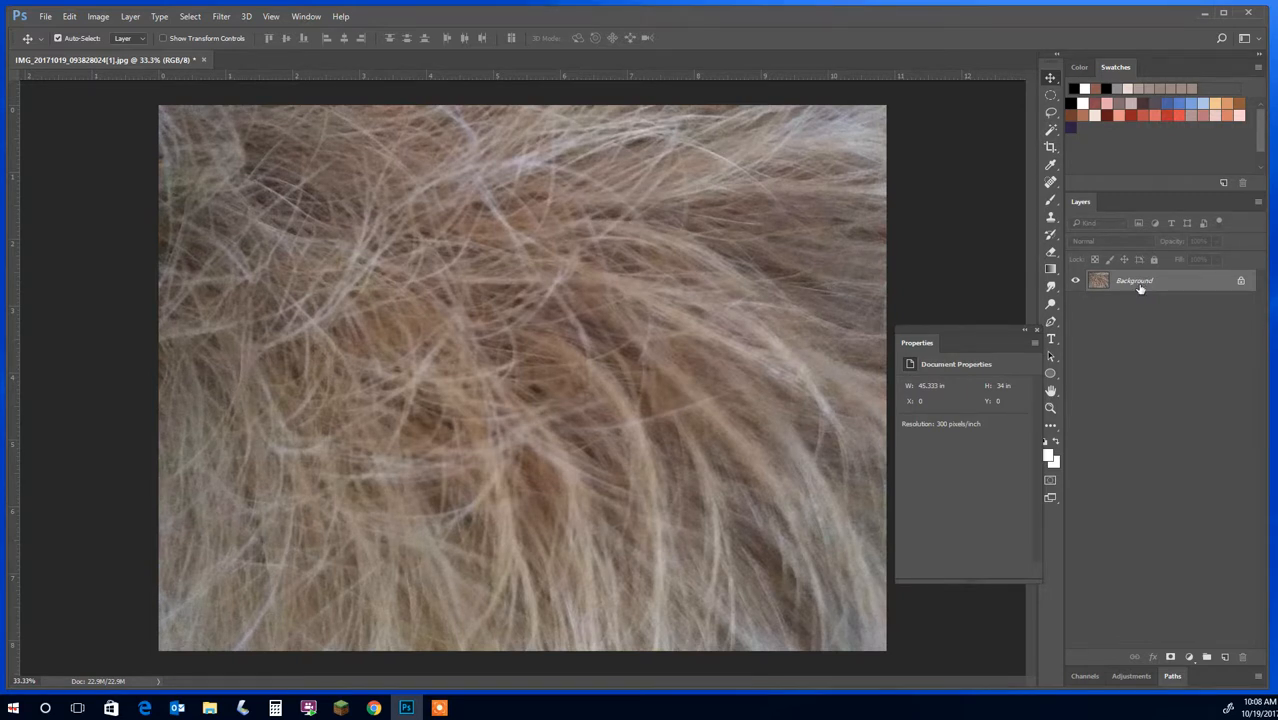
Step: Add a Black & White adjustment layer above the Background and toggle its visibility to compare with the colour photo
{"action": "left_click", "coordinate": [1189, 657]}
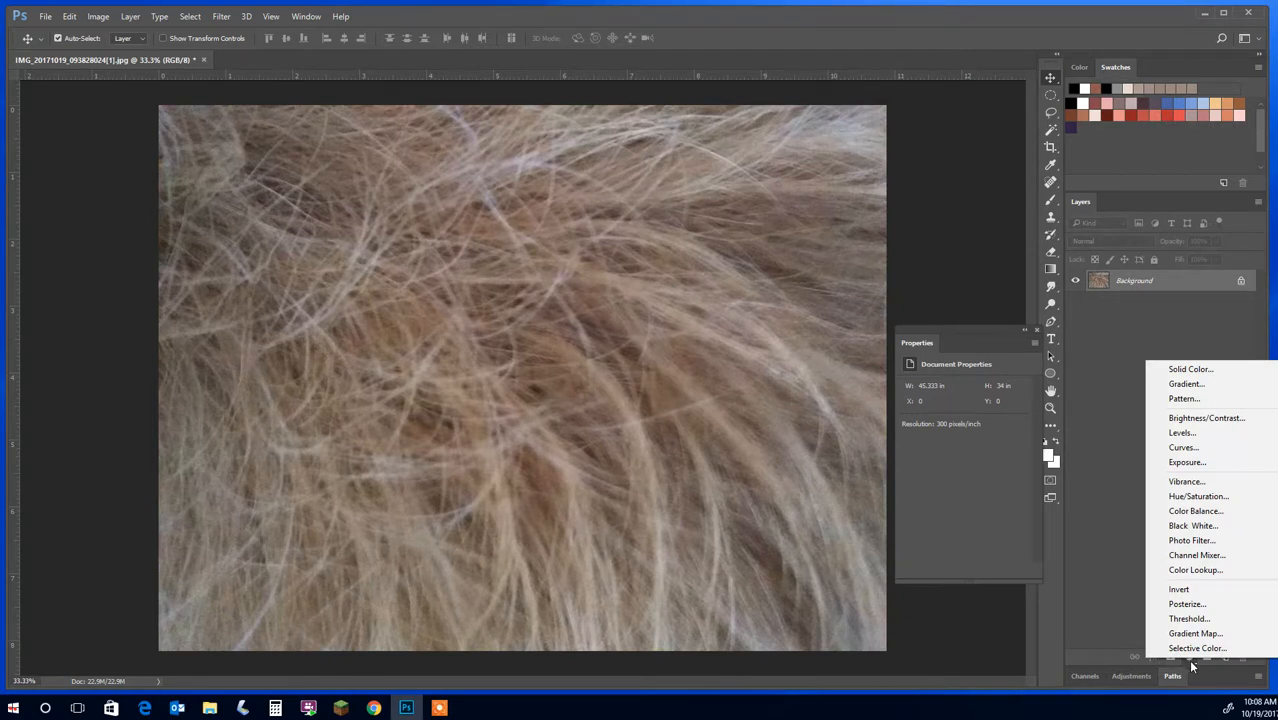
{"action": "left_click", "coordinate": [1128, 639]}
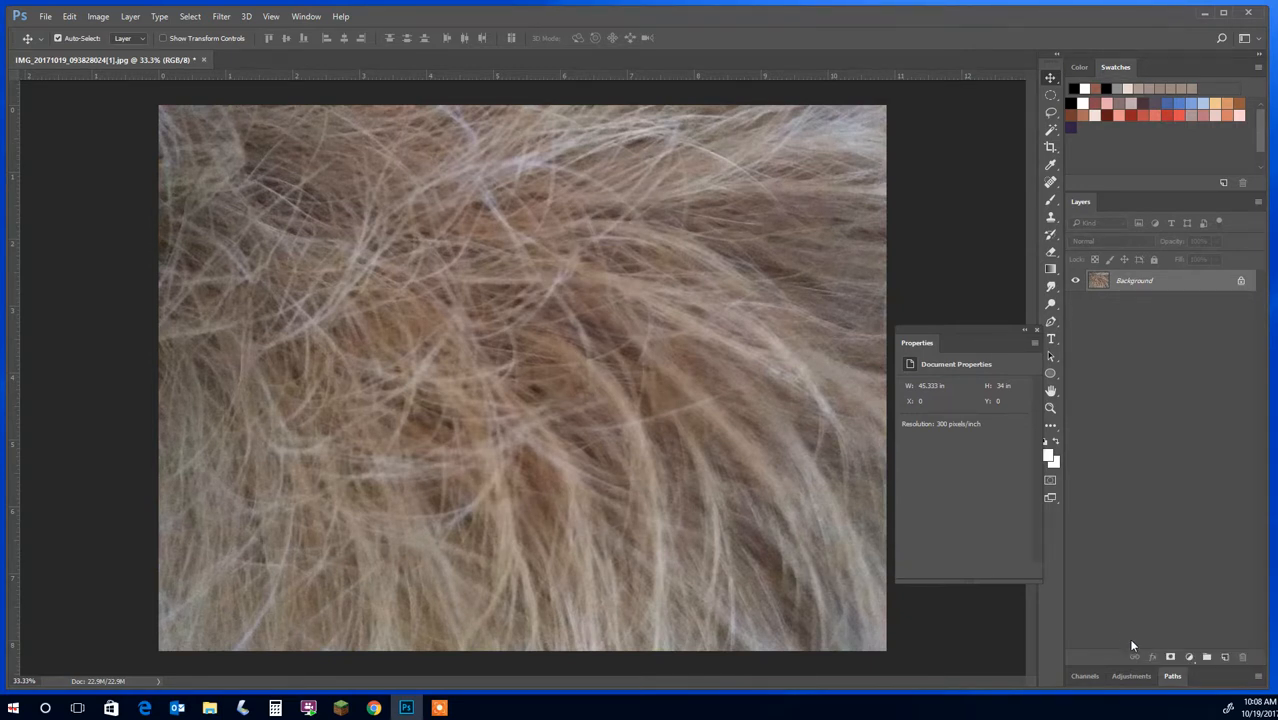
{"action": "left_click", "coordinate": [1189, 657]}
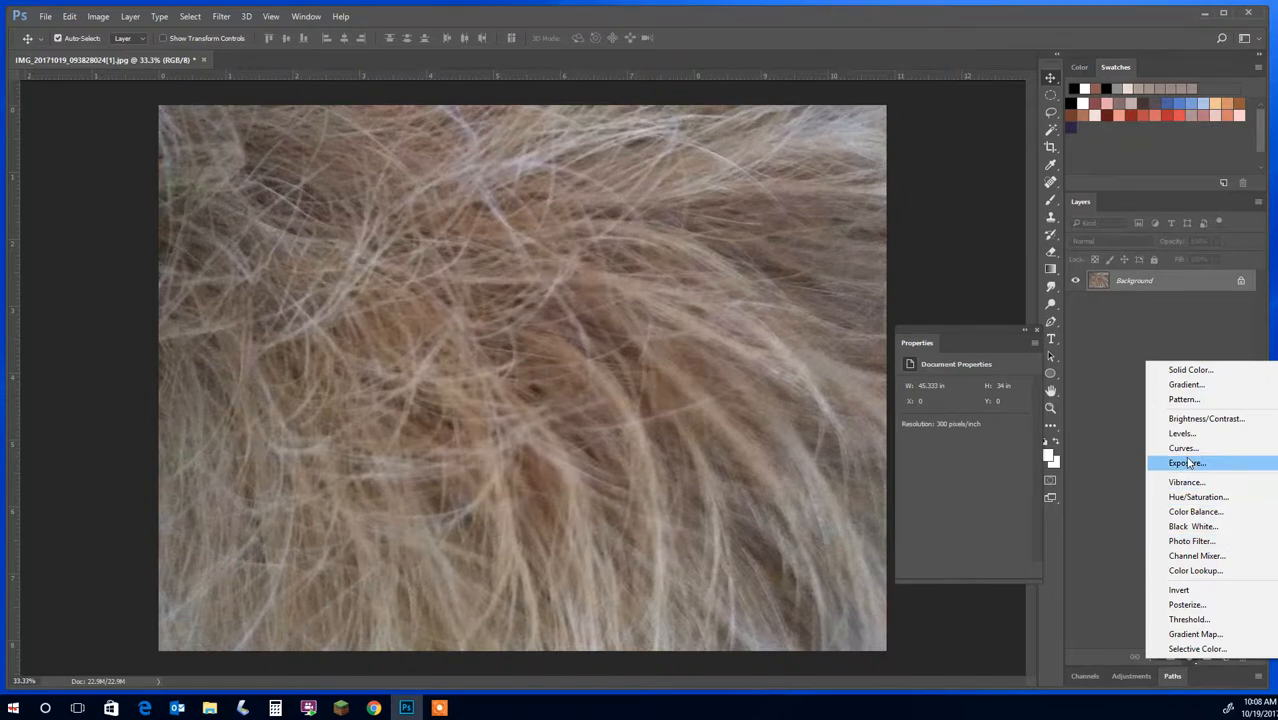
{"action": "left_click", "coordinate": [1193, 526]}
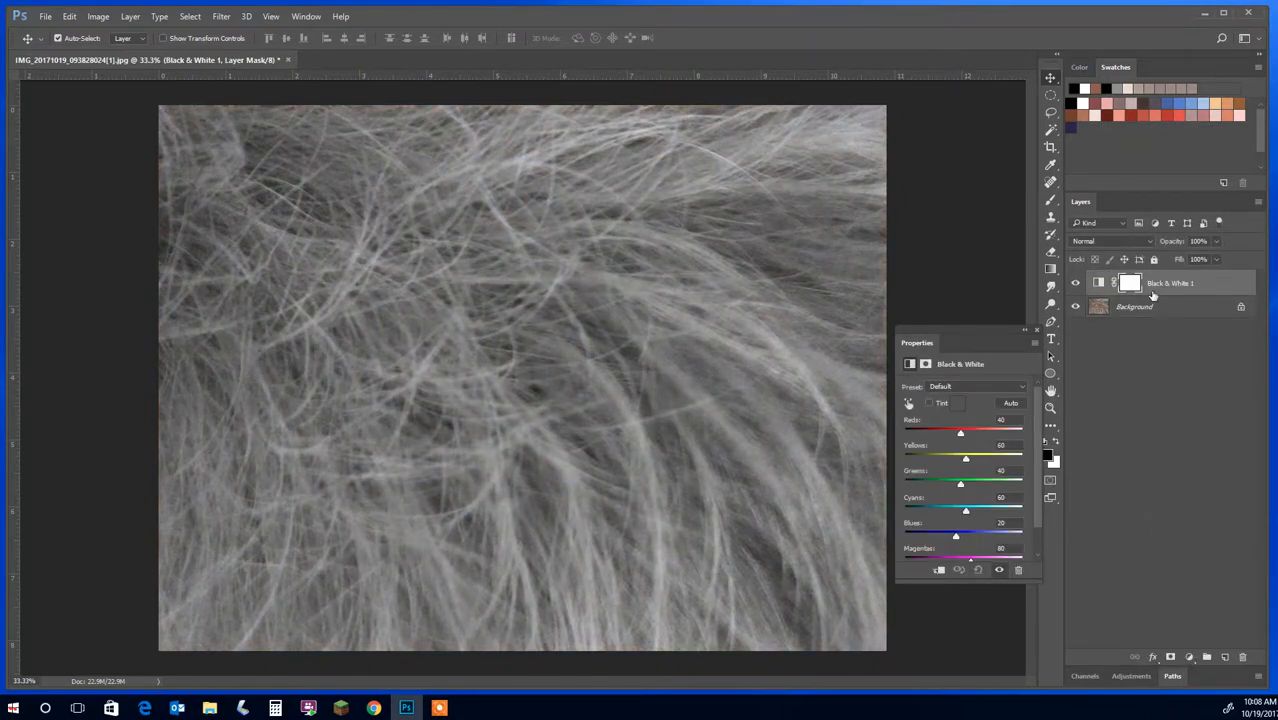
{"action": "left_click", "coordinate": [1075, 284]}
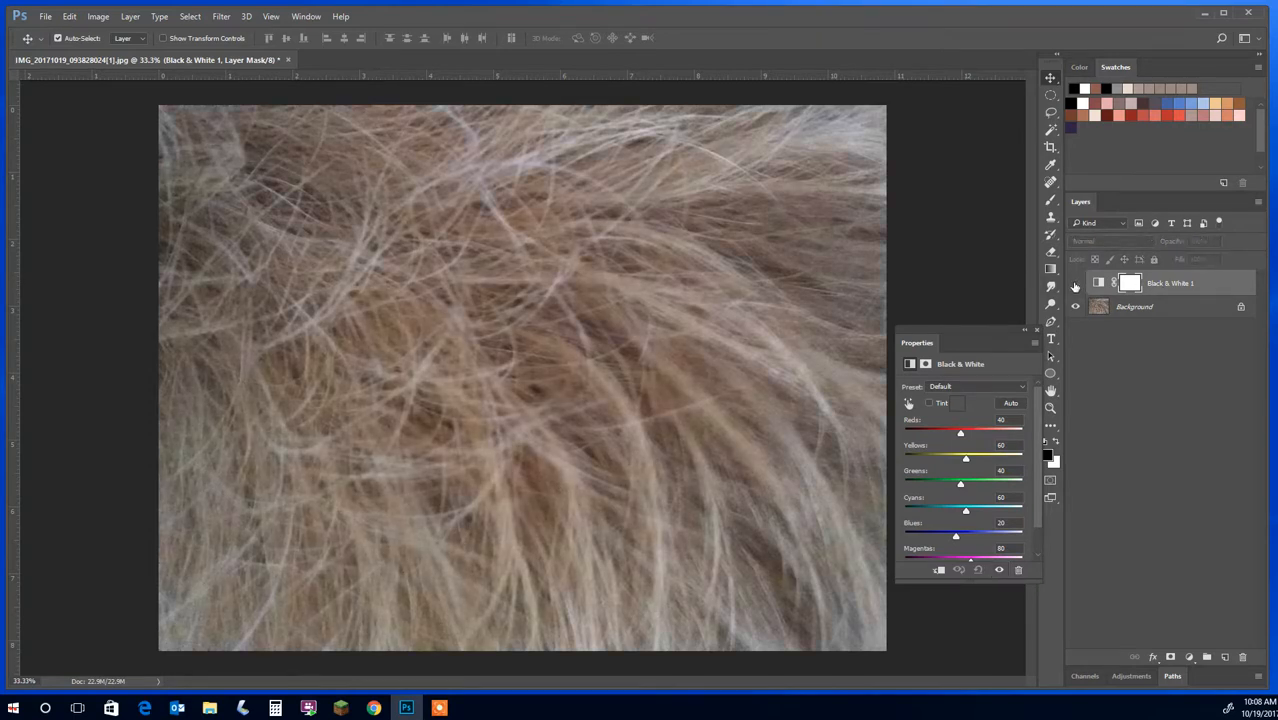
{"action": "left_click", "coordinate": [1075, 284]}
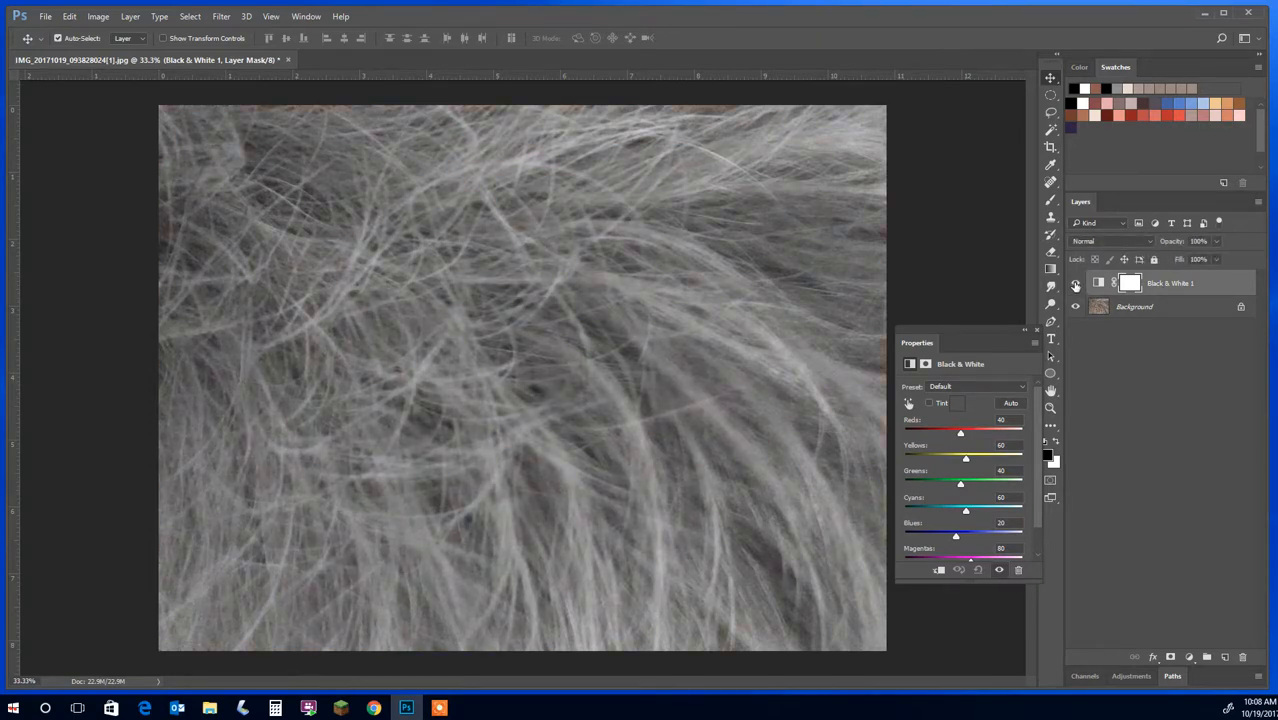
Step: Add a Brightness/Contrast adjustment layer above the Black & White layer, raise the brightness strongly, and deselect the layers
{"action": "left_click", "coordinate": [1189, 657]}
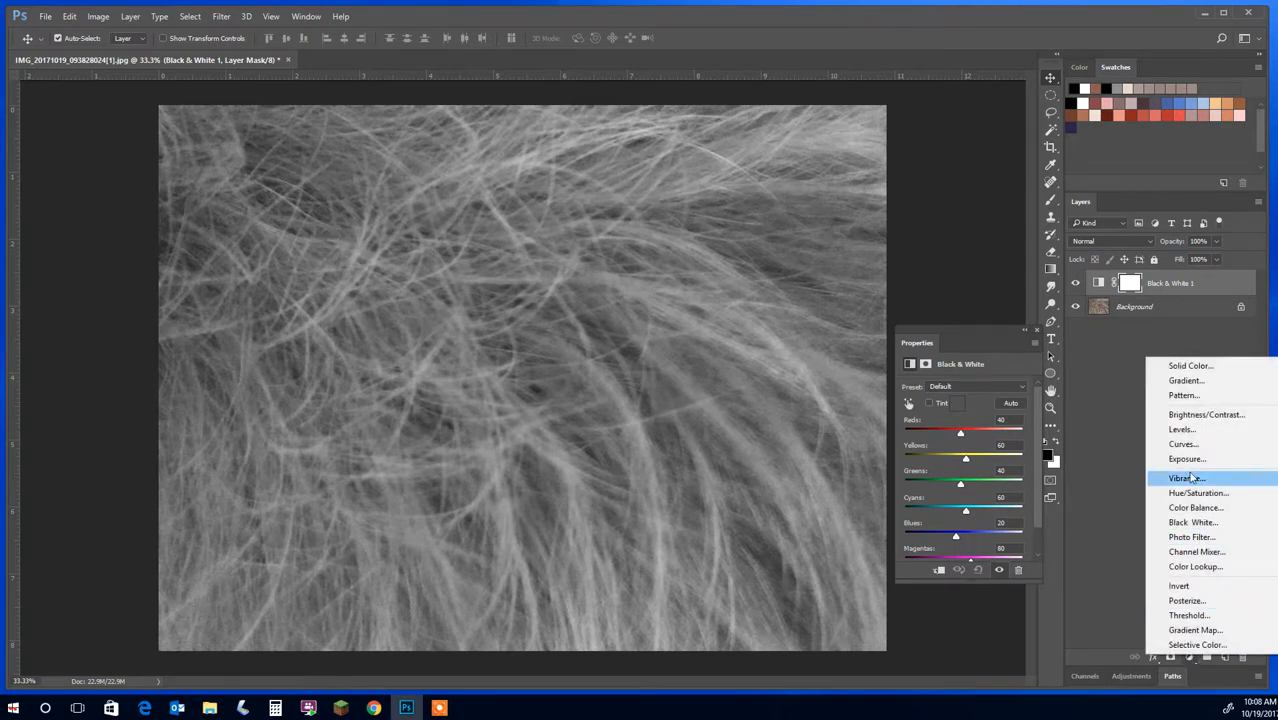
{"action": "left_click", "coordinate": [1207, 415]}
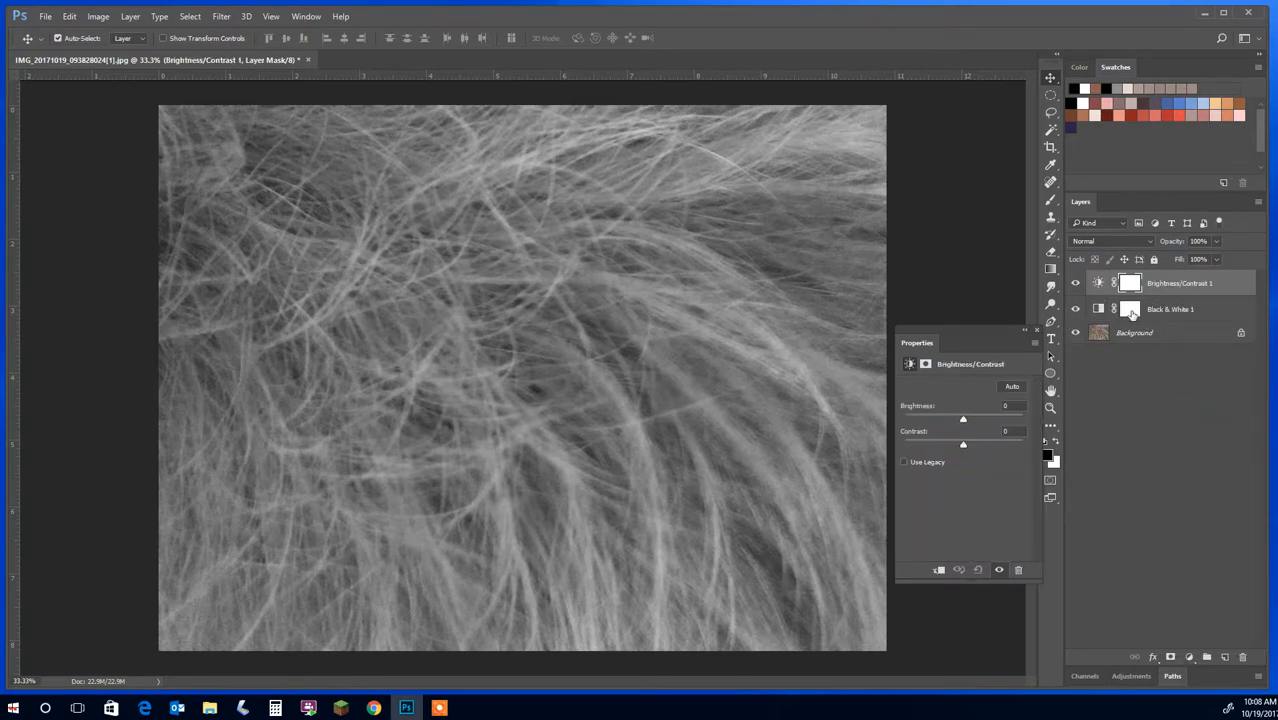
{"action": "left_click_drag", "start_coordinate": [962, 420], "coordinate": [1000, 424]}
{"action": "left_click", "coordinate": [1120, 440]}
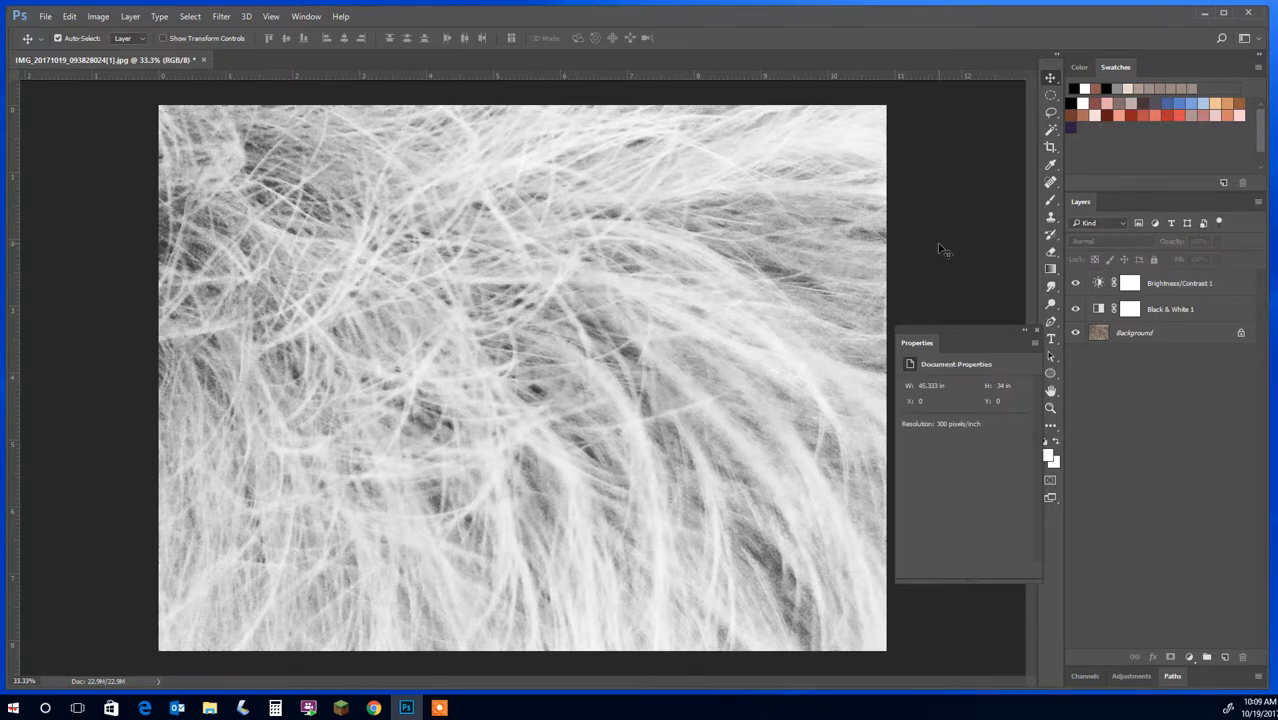
Step: Save the layered image in Photoshop format as Texture1.psd in the Drawing Methods folder, replacing the existing file
{"action": "left_click", "coordinate": [45, 17]}
{"action": "left_click", "coordinate": [68, 154]}
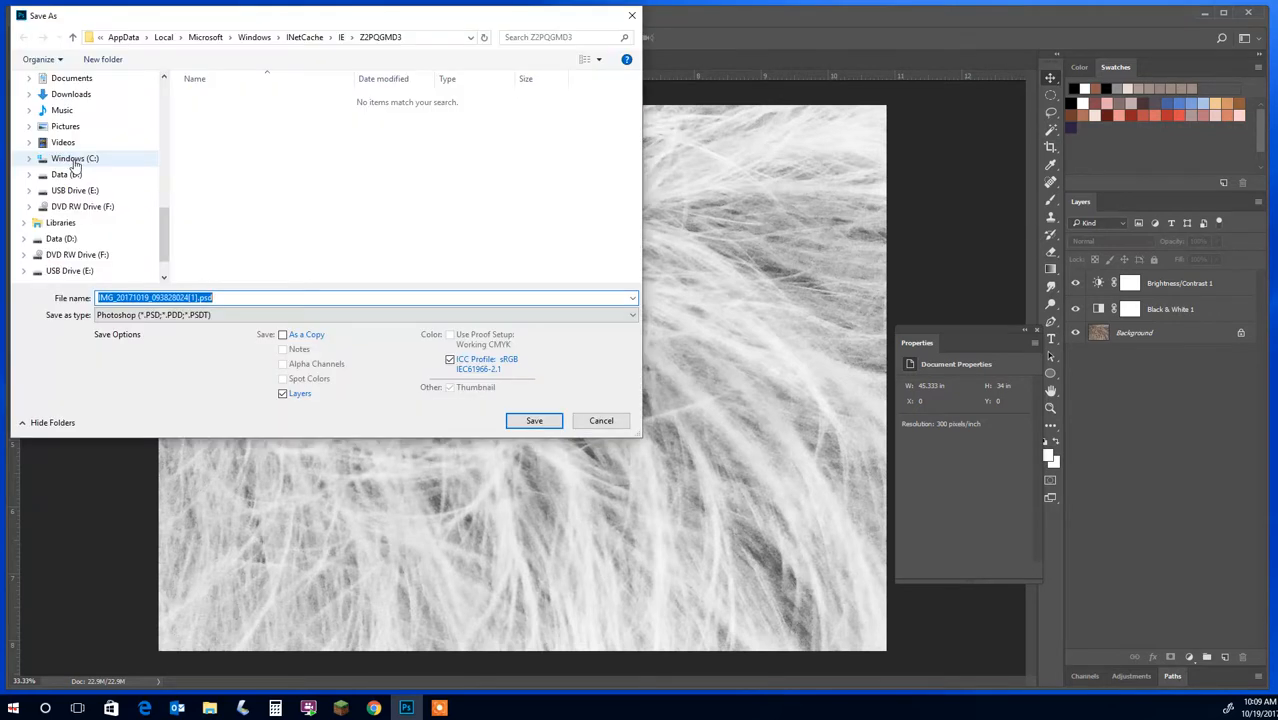
{"action": "scroll", "coordinate": [128, 178], "scroll_direction": "up", "scroll_amount": 5}
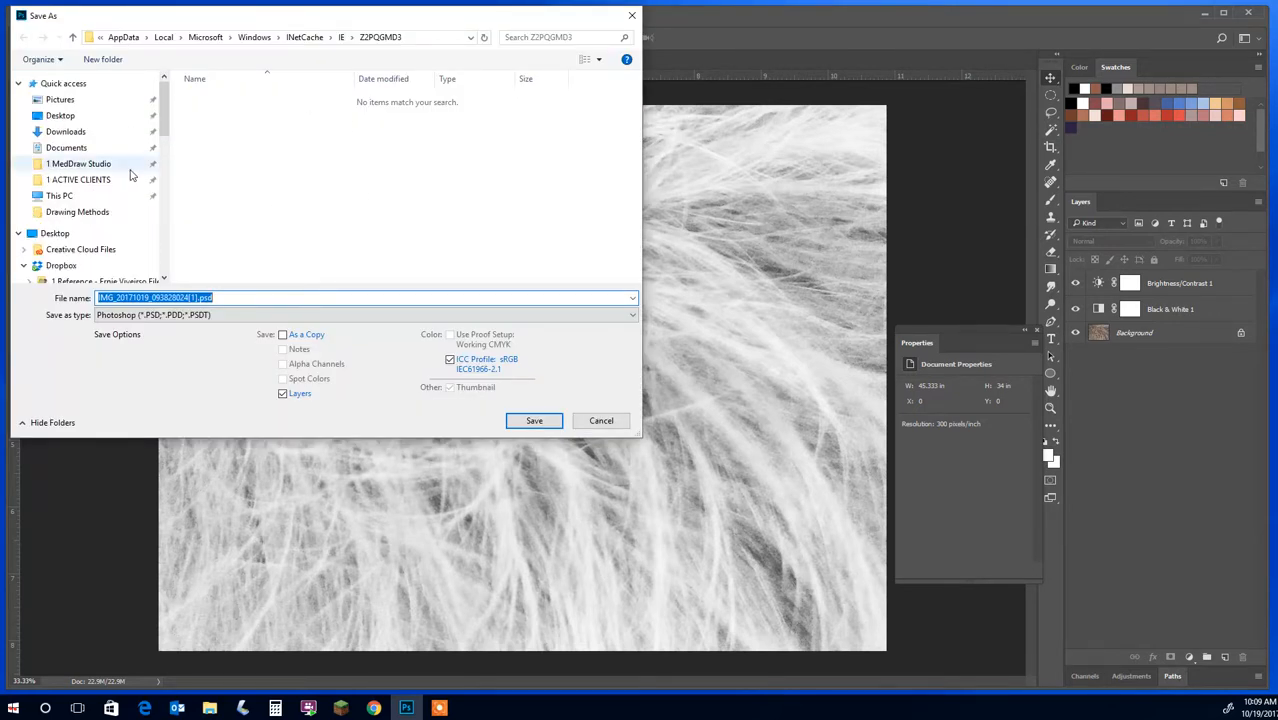
{"action": "left_click", "coordinate": [52, 214]}
{"action": "scroll", "coordinate": [400, 200], "scroll_direction": "down", "scroll_amount": 3}
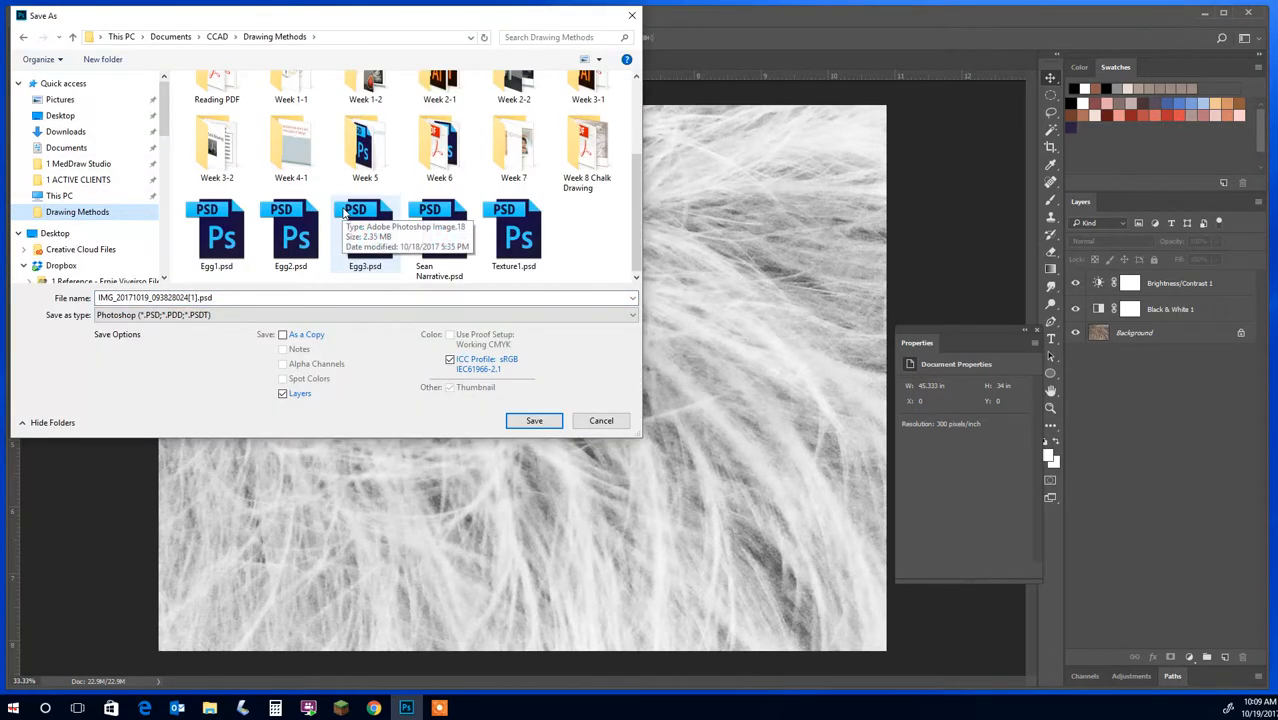
{"action": "left_click", "coordinate": [517, 258]}
{"action": "left_click", "coordinate": [533, 421]}
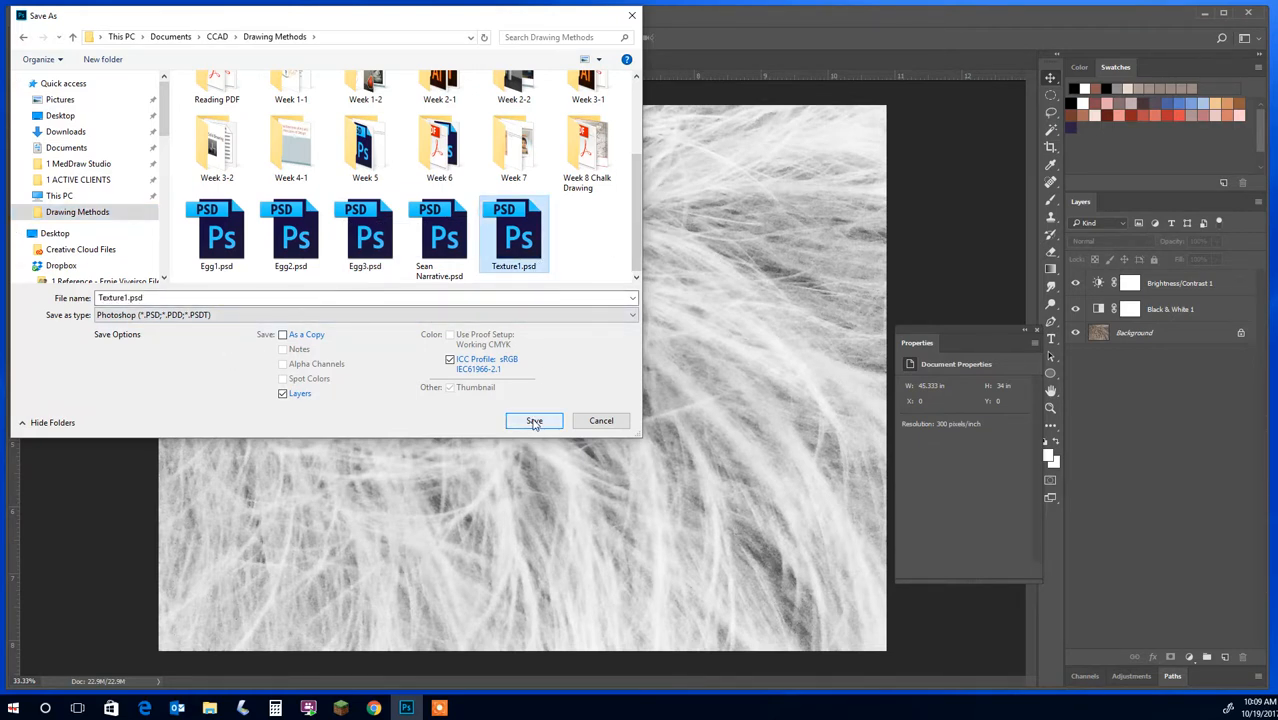
{"action": "left_click", "coordinate": [670, 354]}
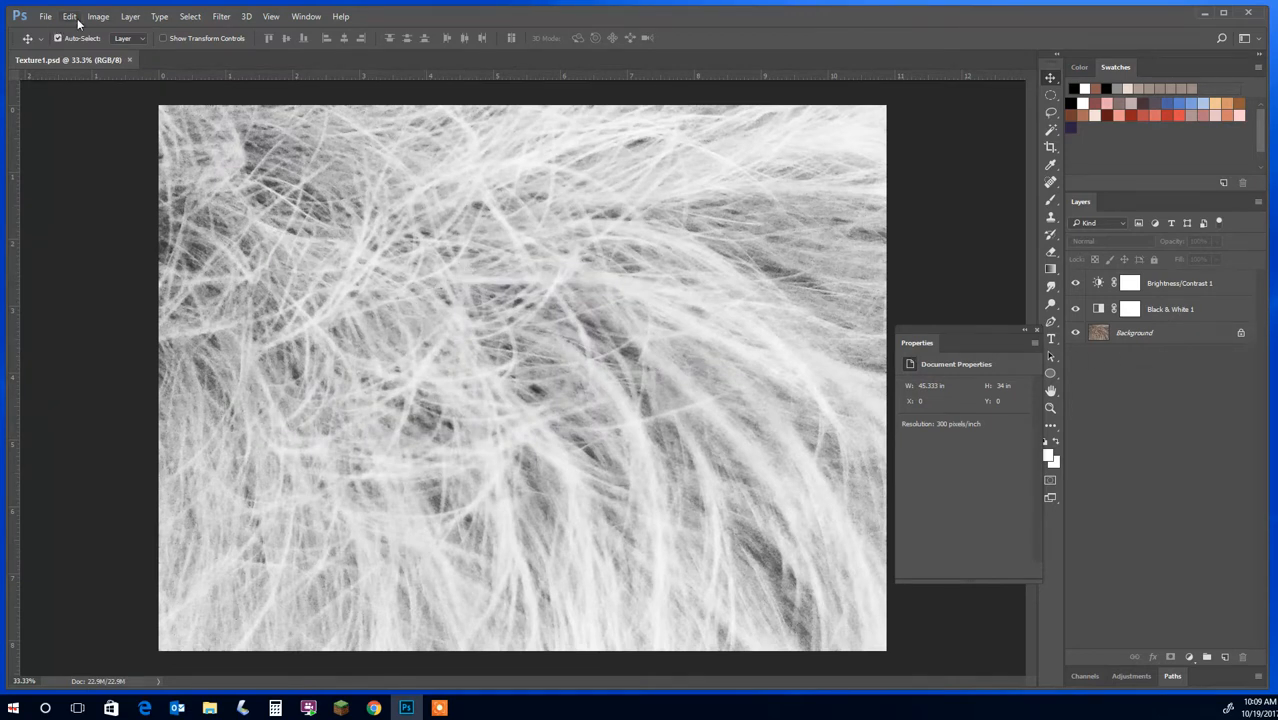
Step: Save a JPEG copy as Texture1.jpg in the Drawing Methods folder at Maximum quality 12, replacing the existing file
{"action": "left_click", "coordinate": [45, 17]}
{"action": "left_click", "coordinate": [66, 163]}
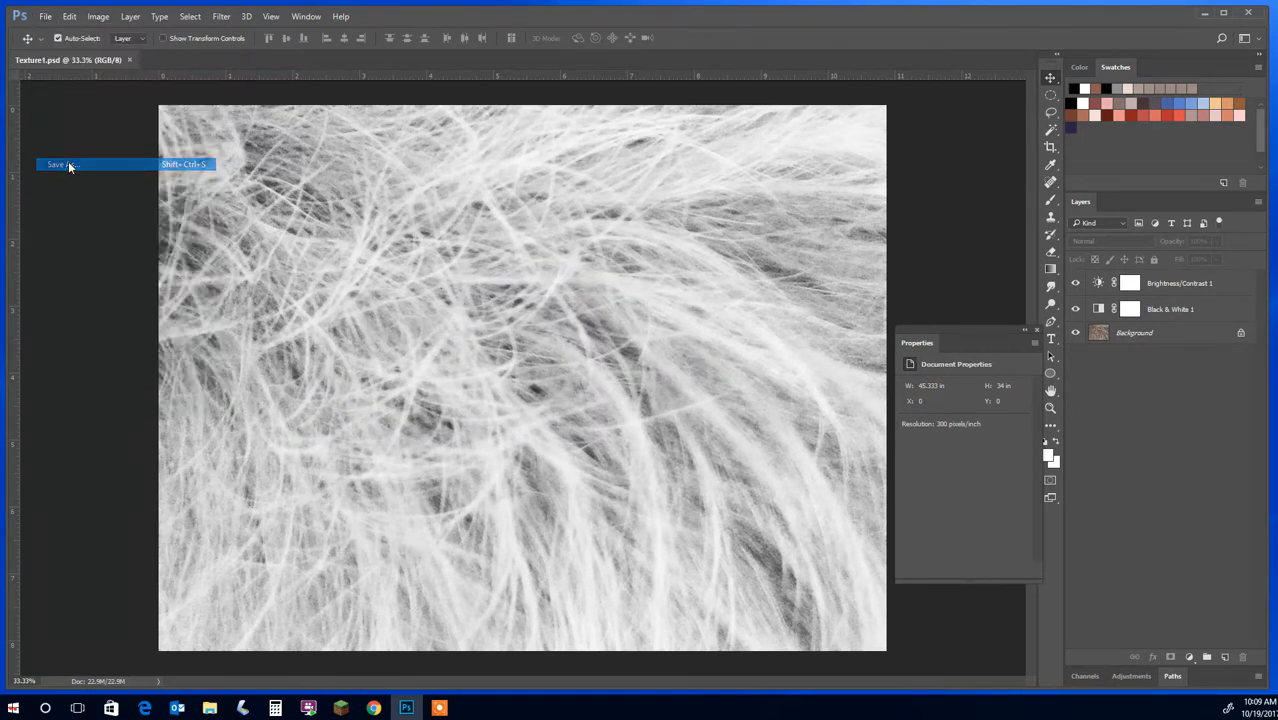
{"action": "left_click", "coordinate": [160, 318]}
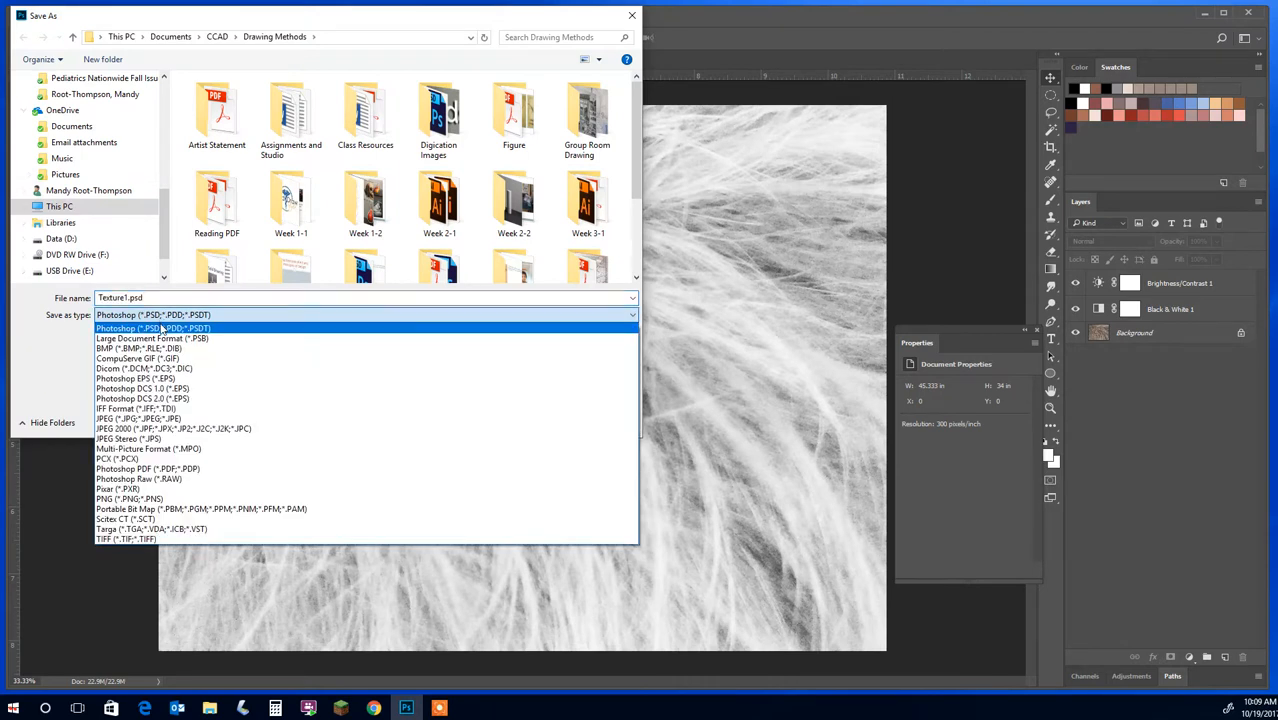
{"action": "left_click", "coordinate": [165, 419]}
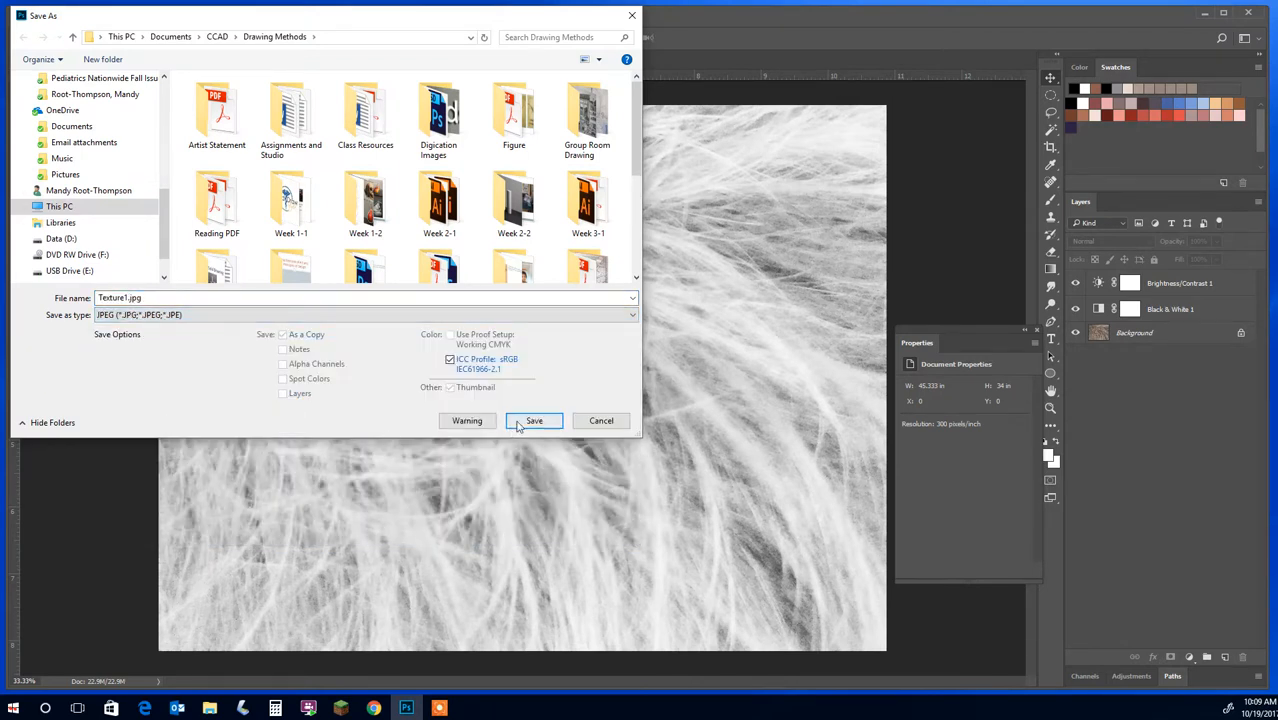
{"action": "scroll", "coordinate": [445, 262], "scroll_direction": "down", "scroll_amount": 3}
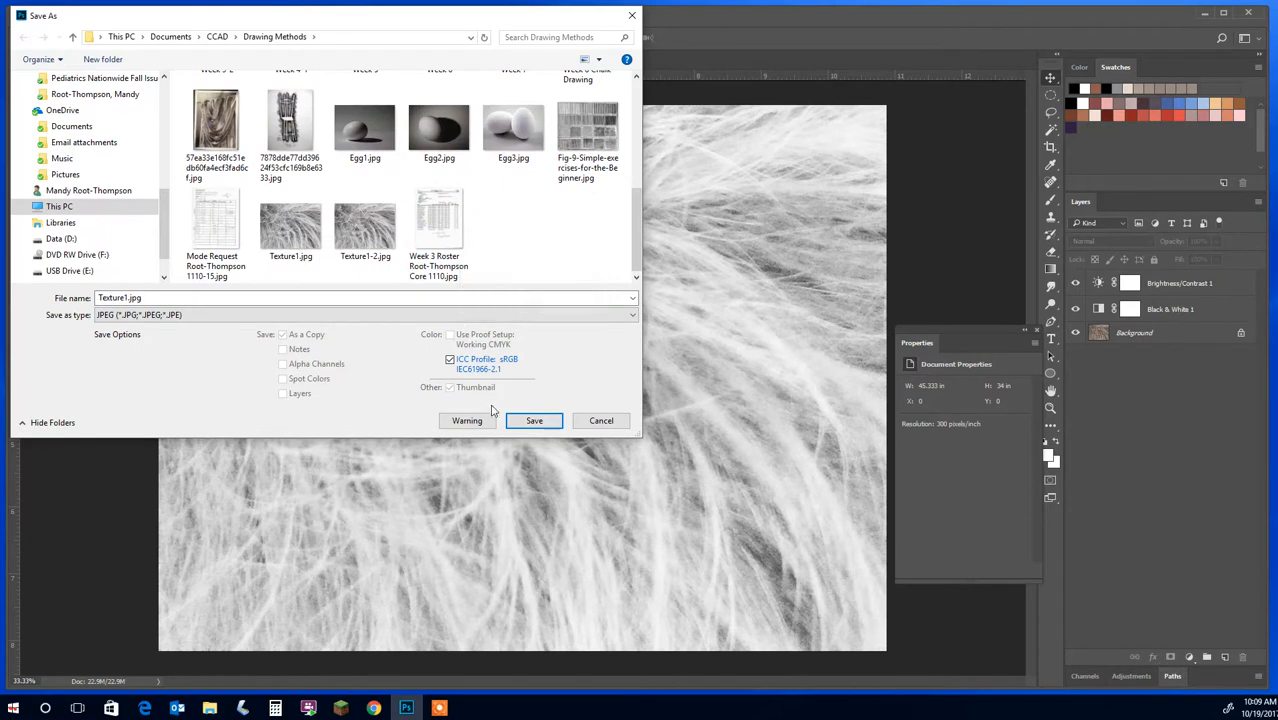
{"action": "left_click", "coordinate": [278, 240]}
{"action": "left_click", "coordinate": [532, 420]}
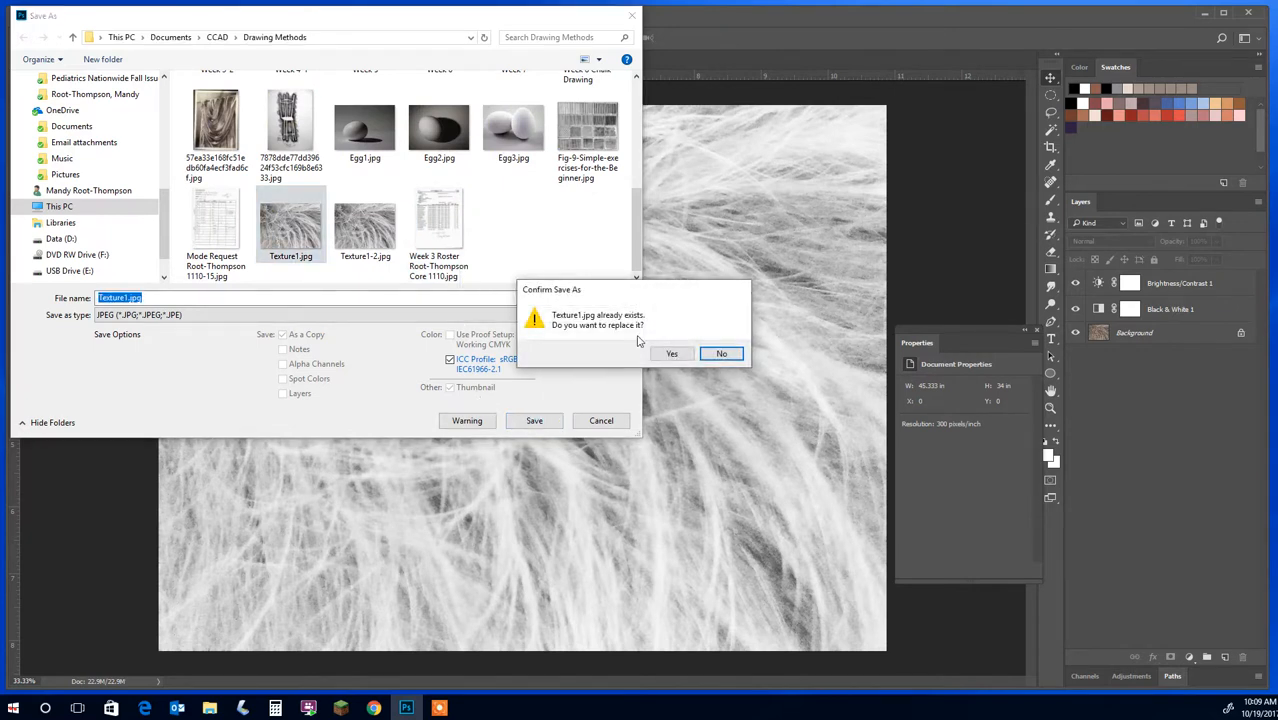
{"action": "left_click", "coordinate": [670, 354]}
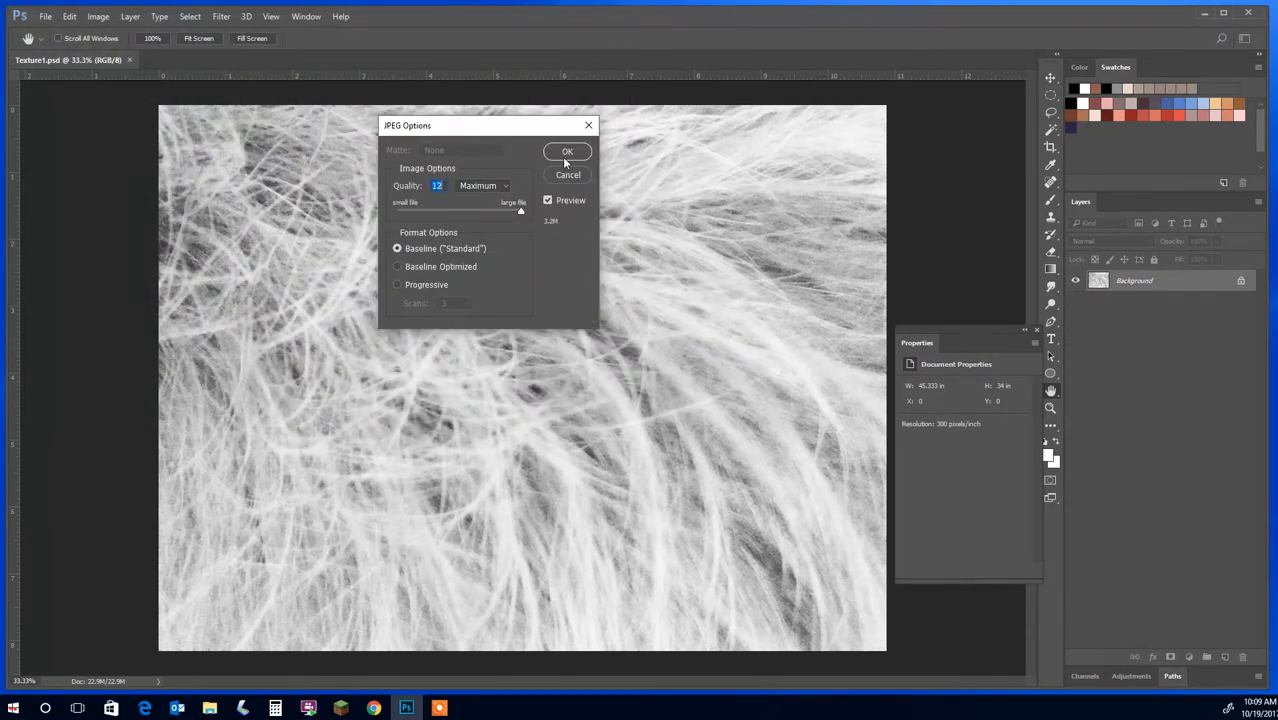
{"action": "left_click", "coordinate": [564, 152]}
Step: Resize the image to a resolution of 72 pixels/inch with resampling turned on
{"action": "left_click", "coordinate": [98, 17]}
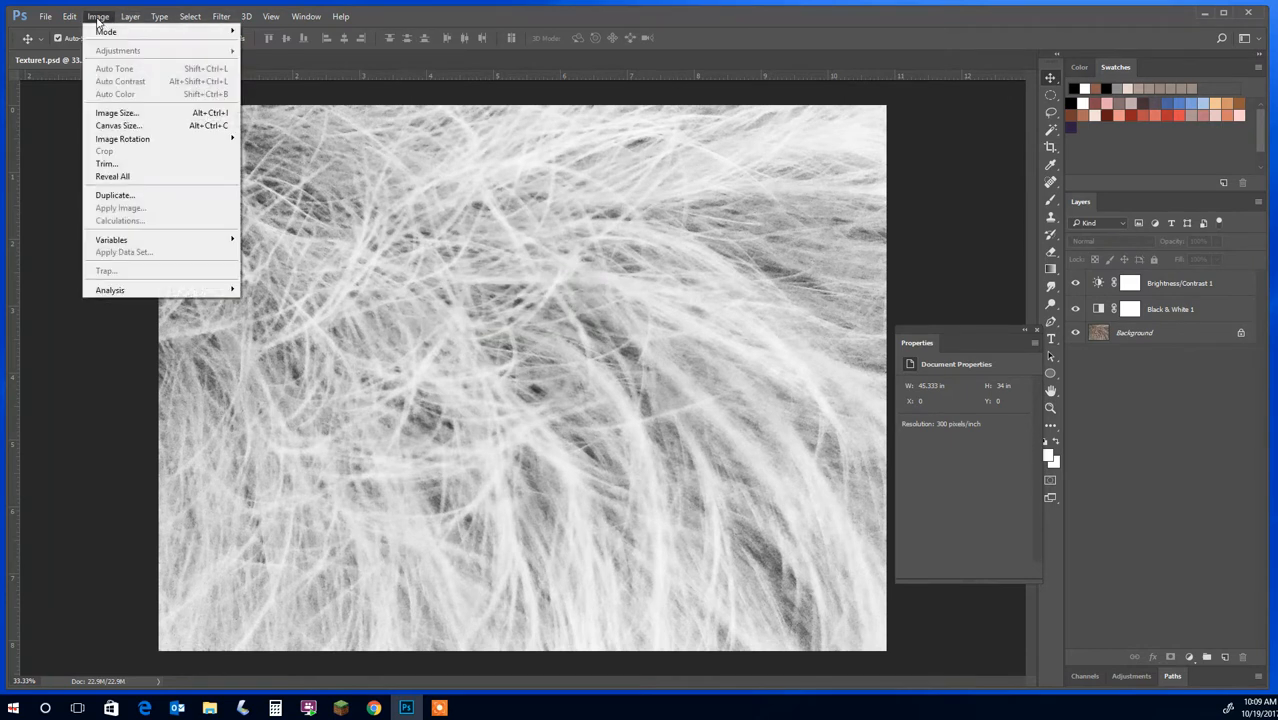
{"action": "left_click", "coordinate": [132, 114]}
{"action": "left_click", "coordinate": [304, 249]}
{"action": "left_click", "coordinate": [370, 230]}
{"action": "type", "text": "72"}
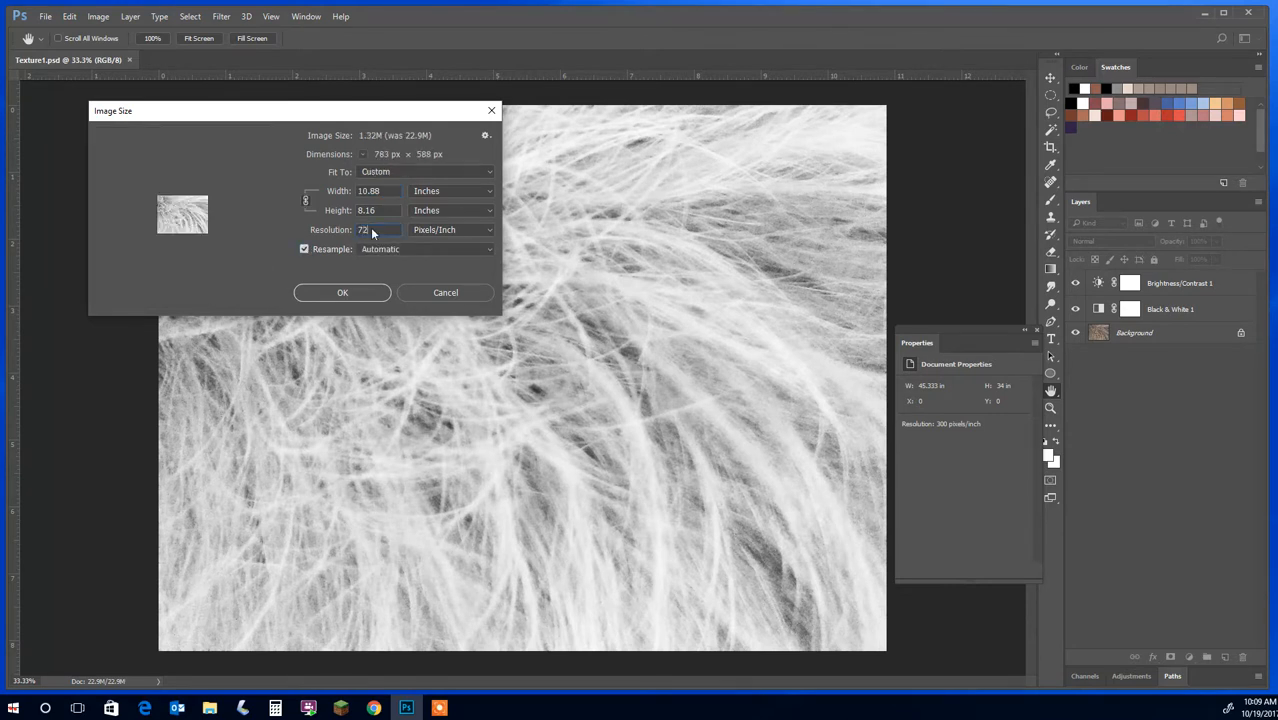
{"action": "left_click", "coordinate": [342, 292]}
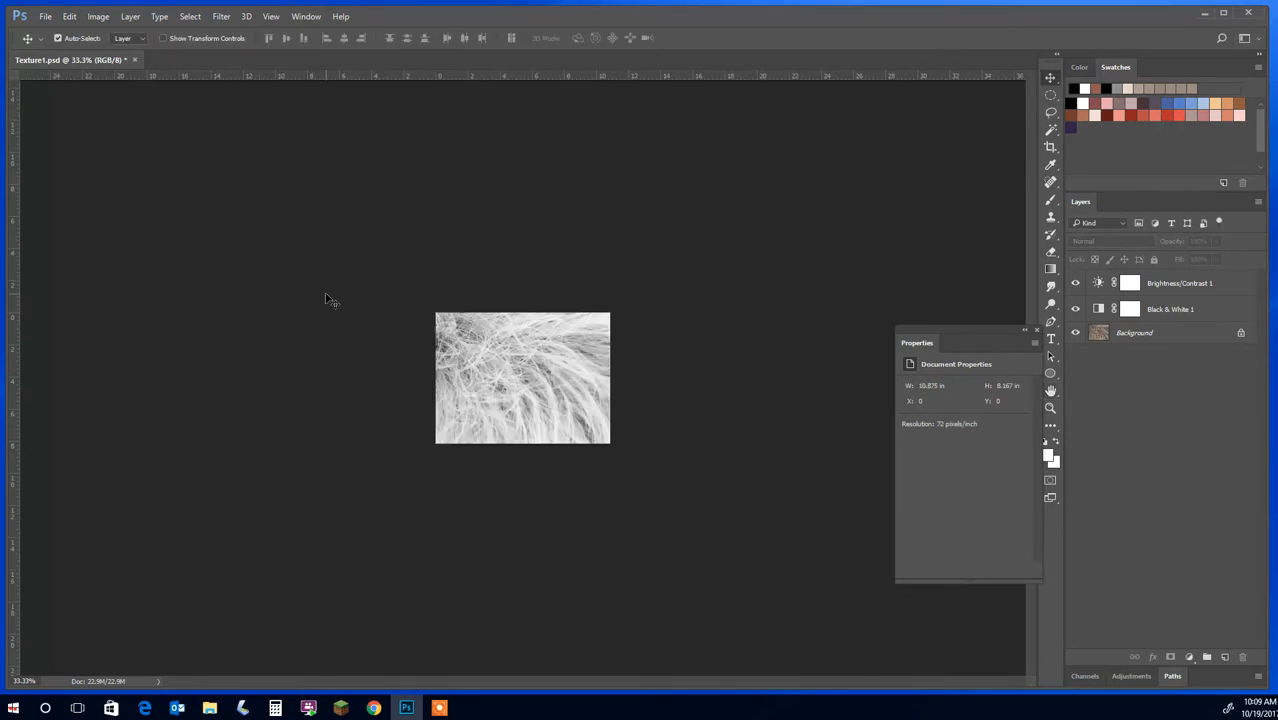
Step: Save a JPEG copy of the reduced image as Texture1-2.jpg at Maximum quality 12, replacing the existing file
{"action": "left_click", "coordinate": [45, 16]}
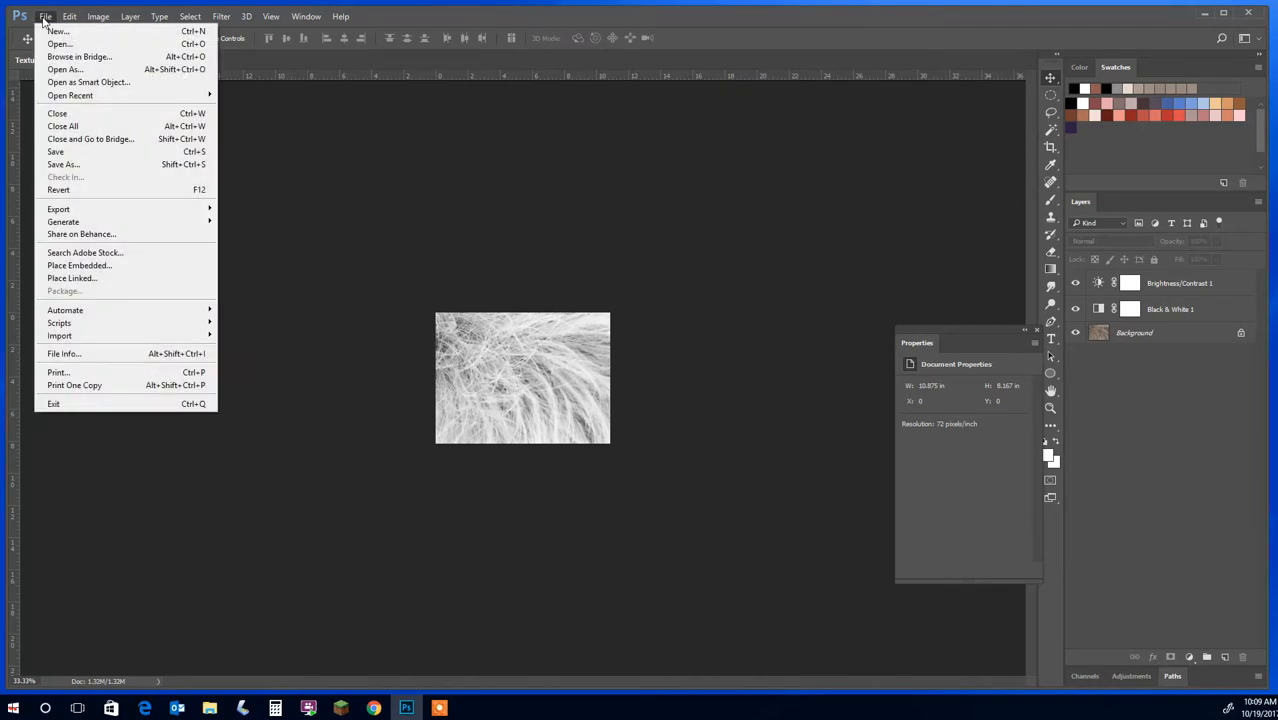
{"action": "left_click", "coordinate": [73, 165]}
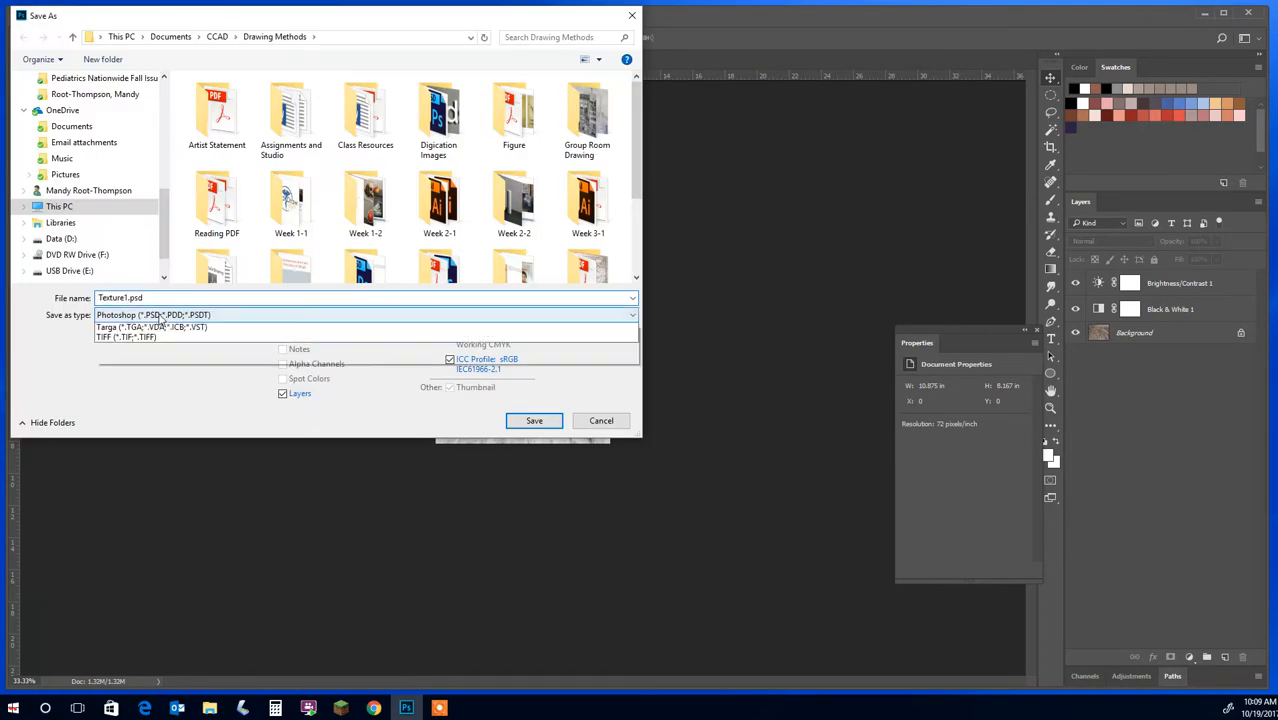
{"action": "left_click", "coordinate": [160, 317]}
{"action": "left_click", "coordinate": [171, 420]}
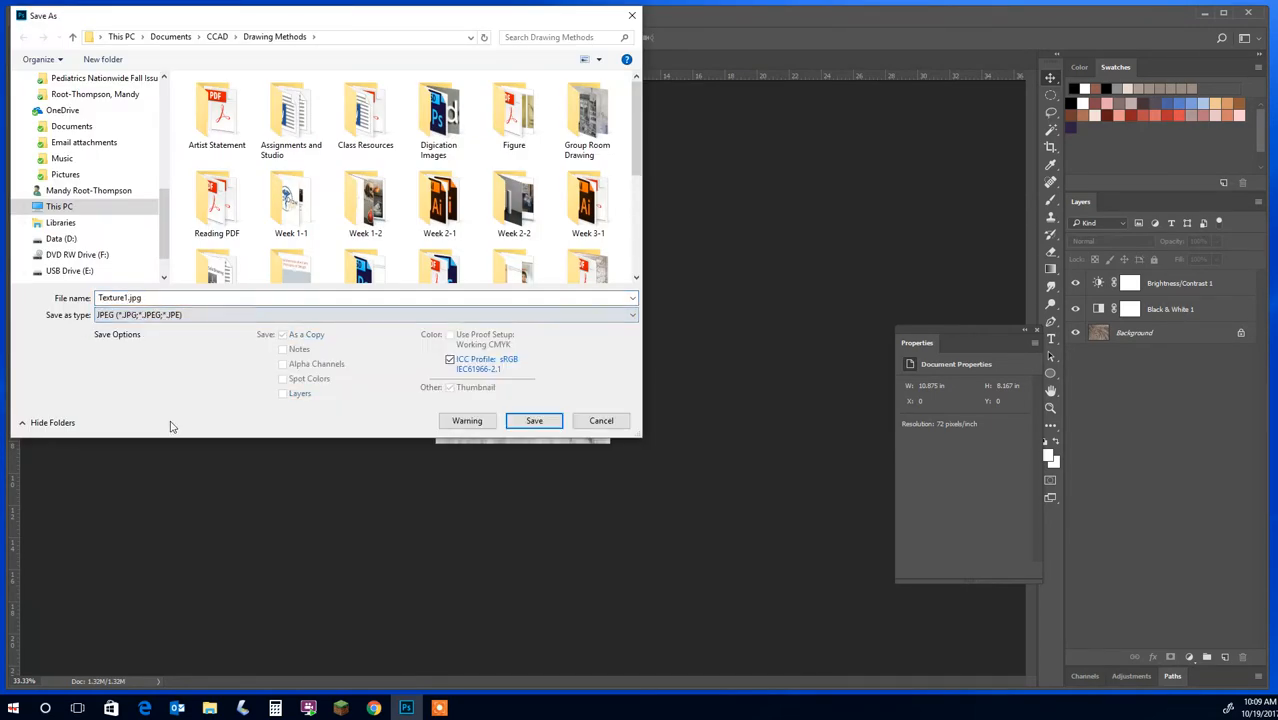
{"action": "scroll", "coordinate": [418, 228], "scroll_direction": "down", "scroll_amount": 3}
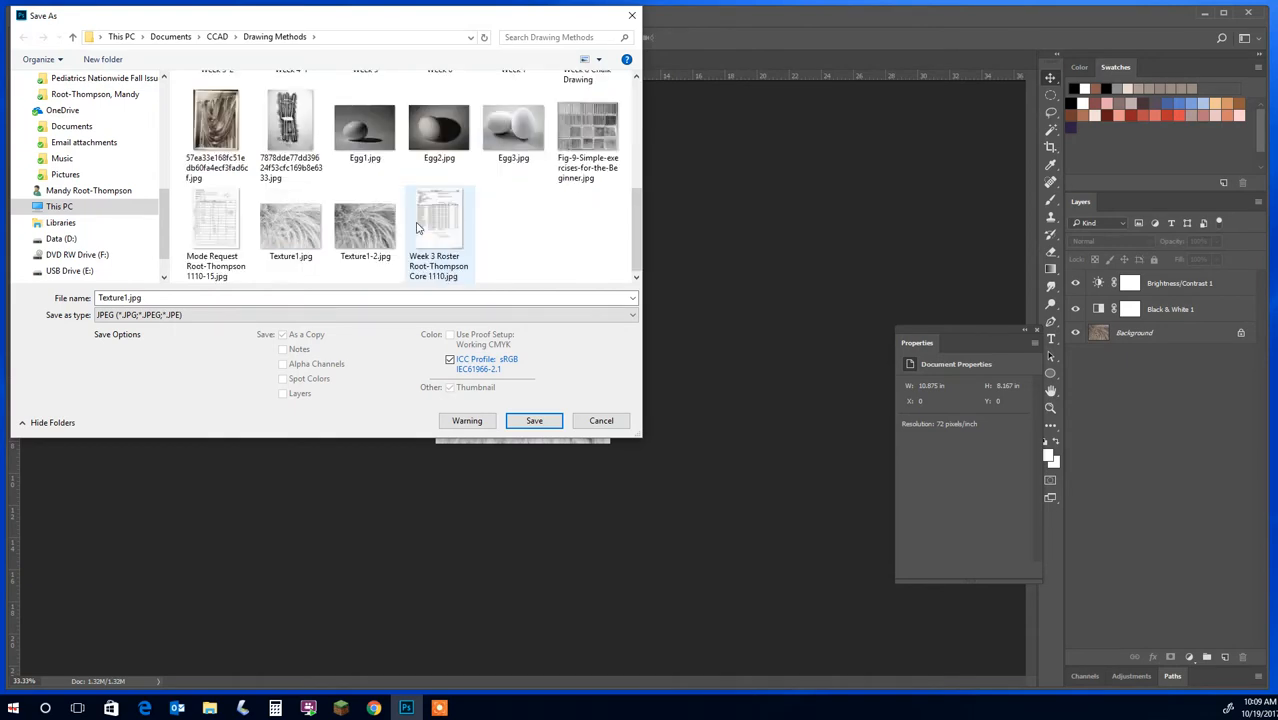
{"action": "left_click", "coordinate": [372, 250]}
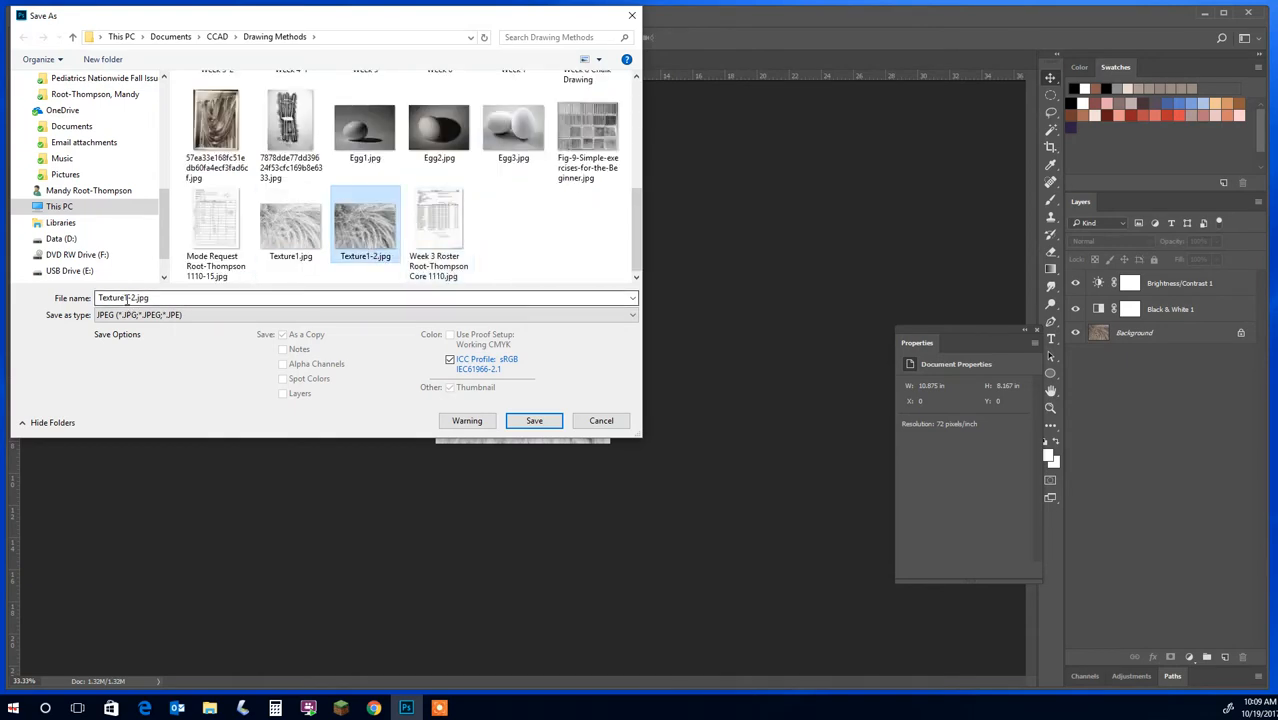
{"action": "left_click", "coordinate": [533, 421]}
{"action": "left_click", "coordinate": [670, 354]}
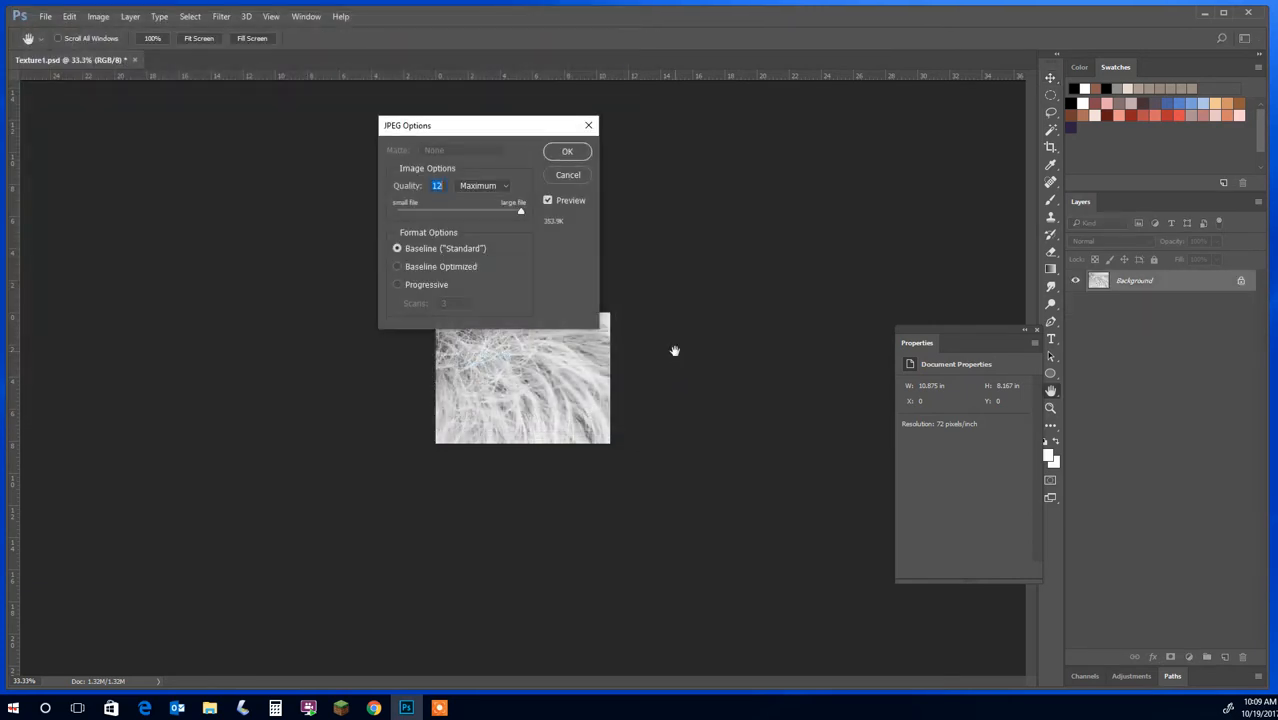
{"action": "left_click", "coordinate": [567, 152]}
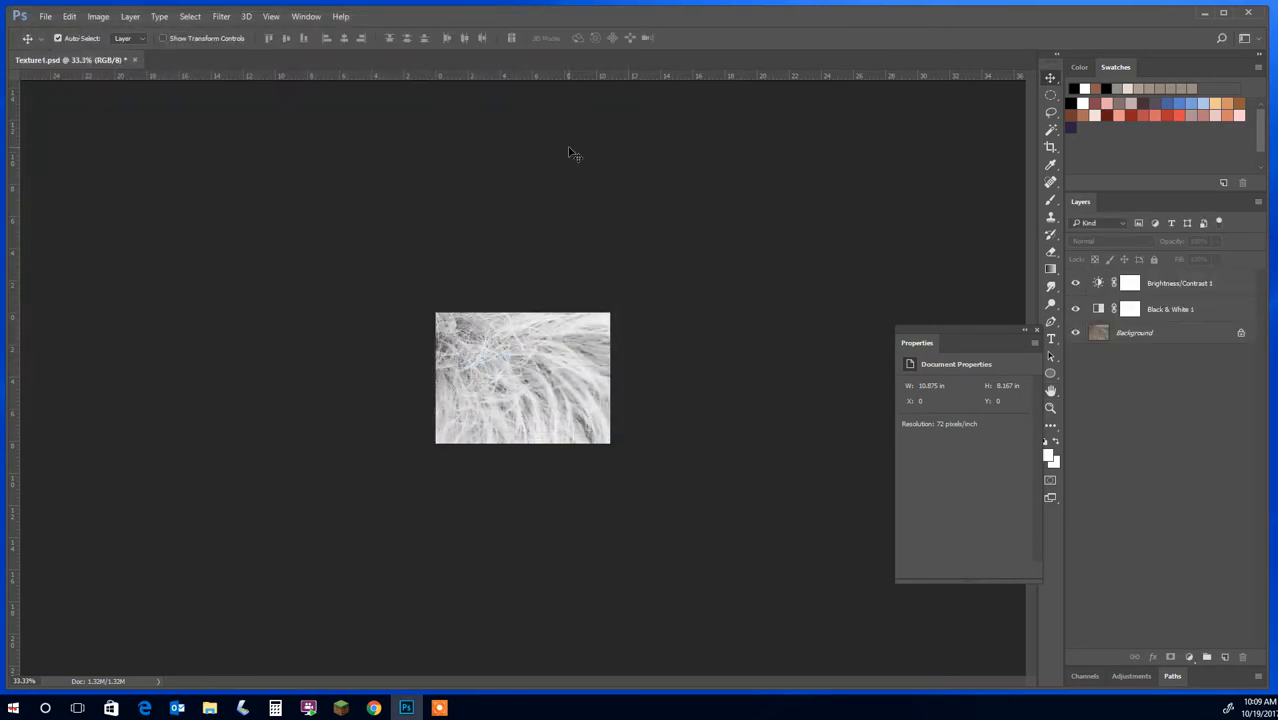